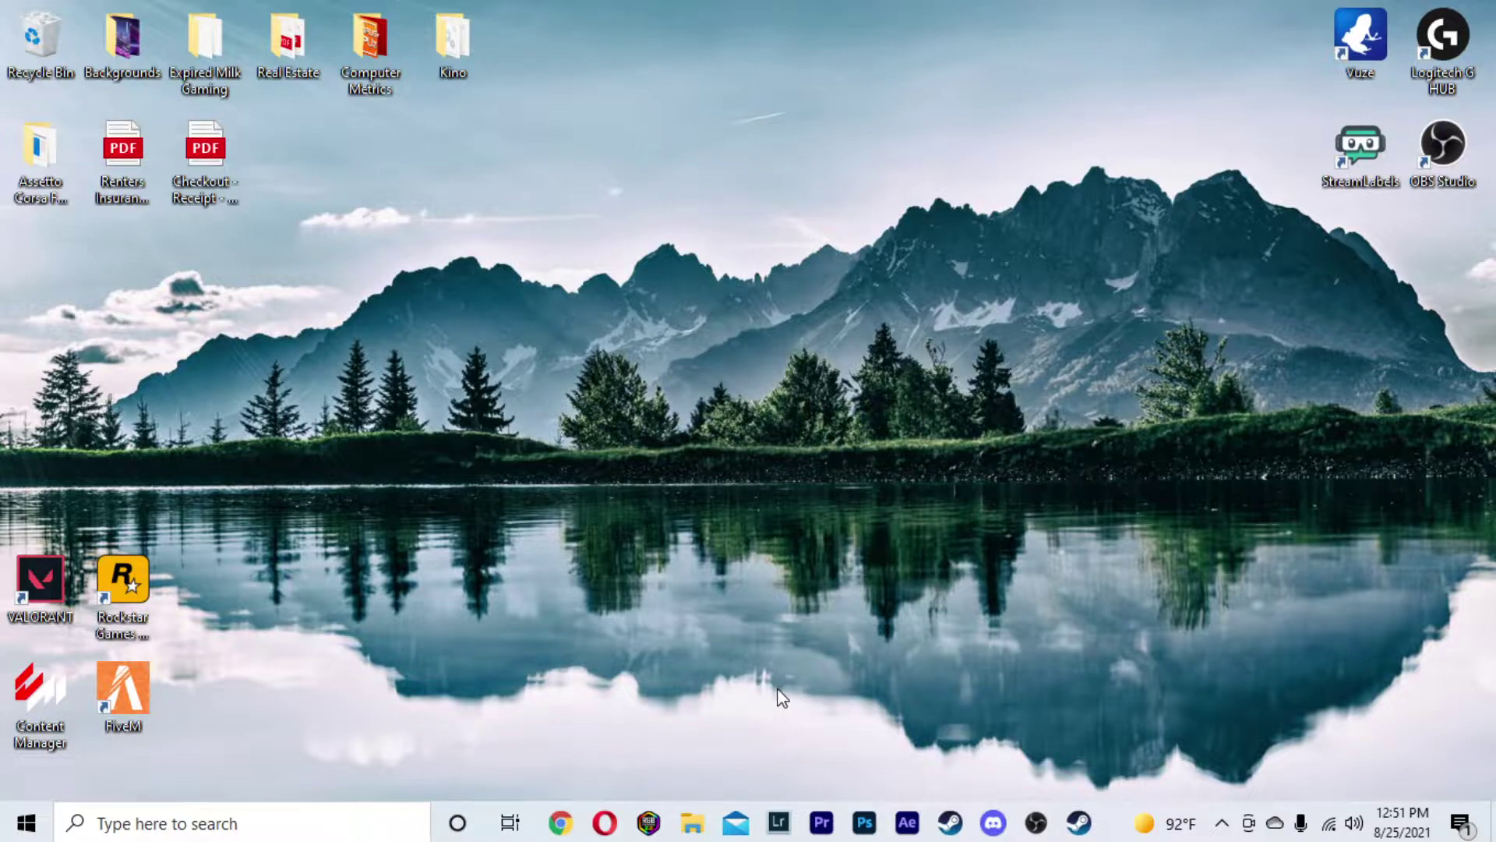
Download BepInEx_x64_5.4.15.0.zip from the Assets list on the GitHub releases page.
click(566, 831)
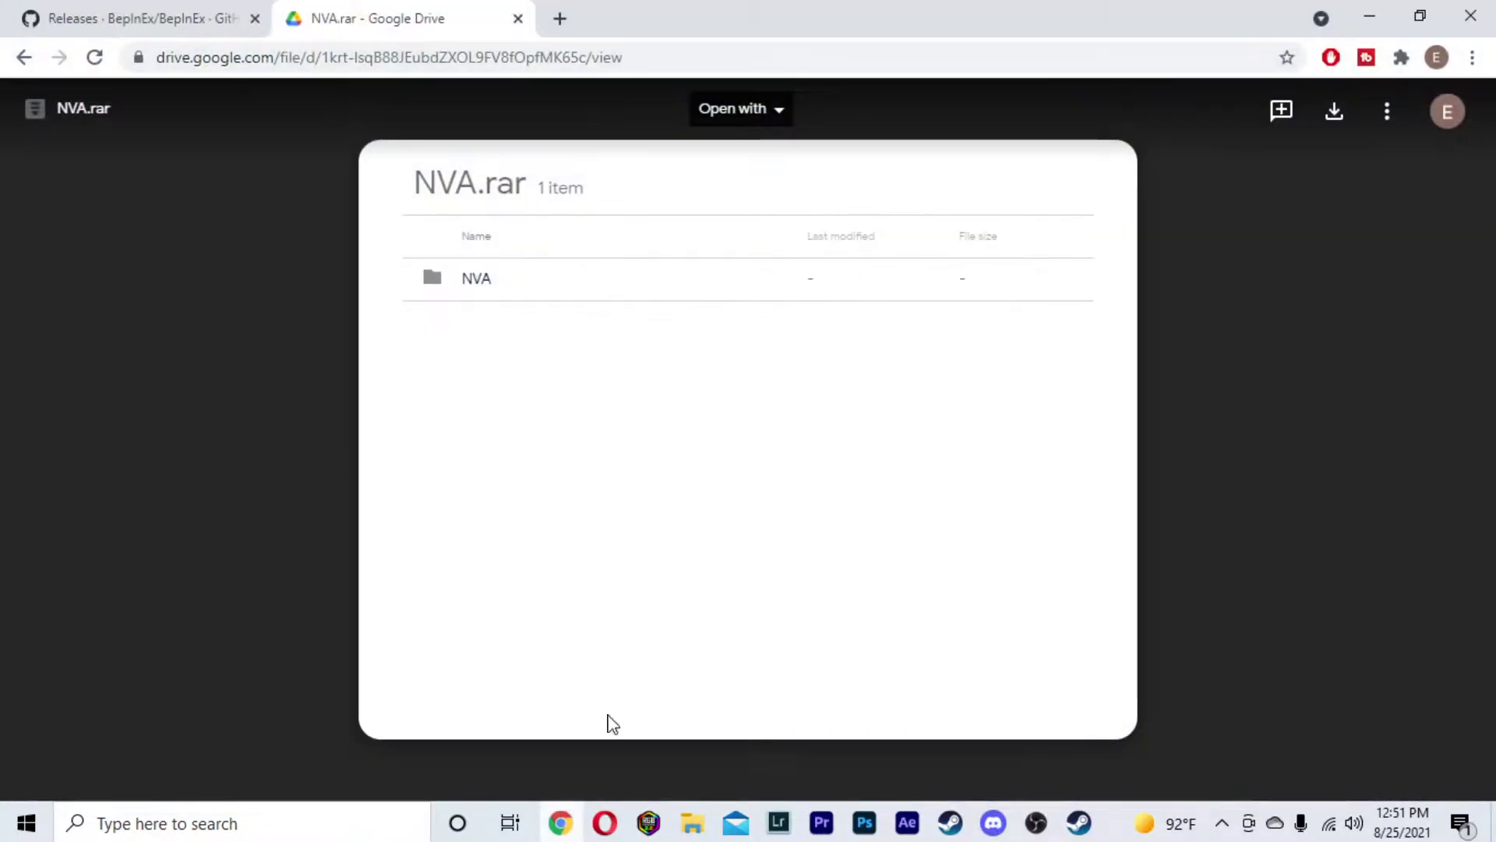
click(222, 11)
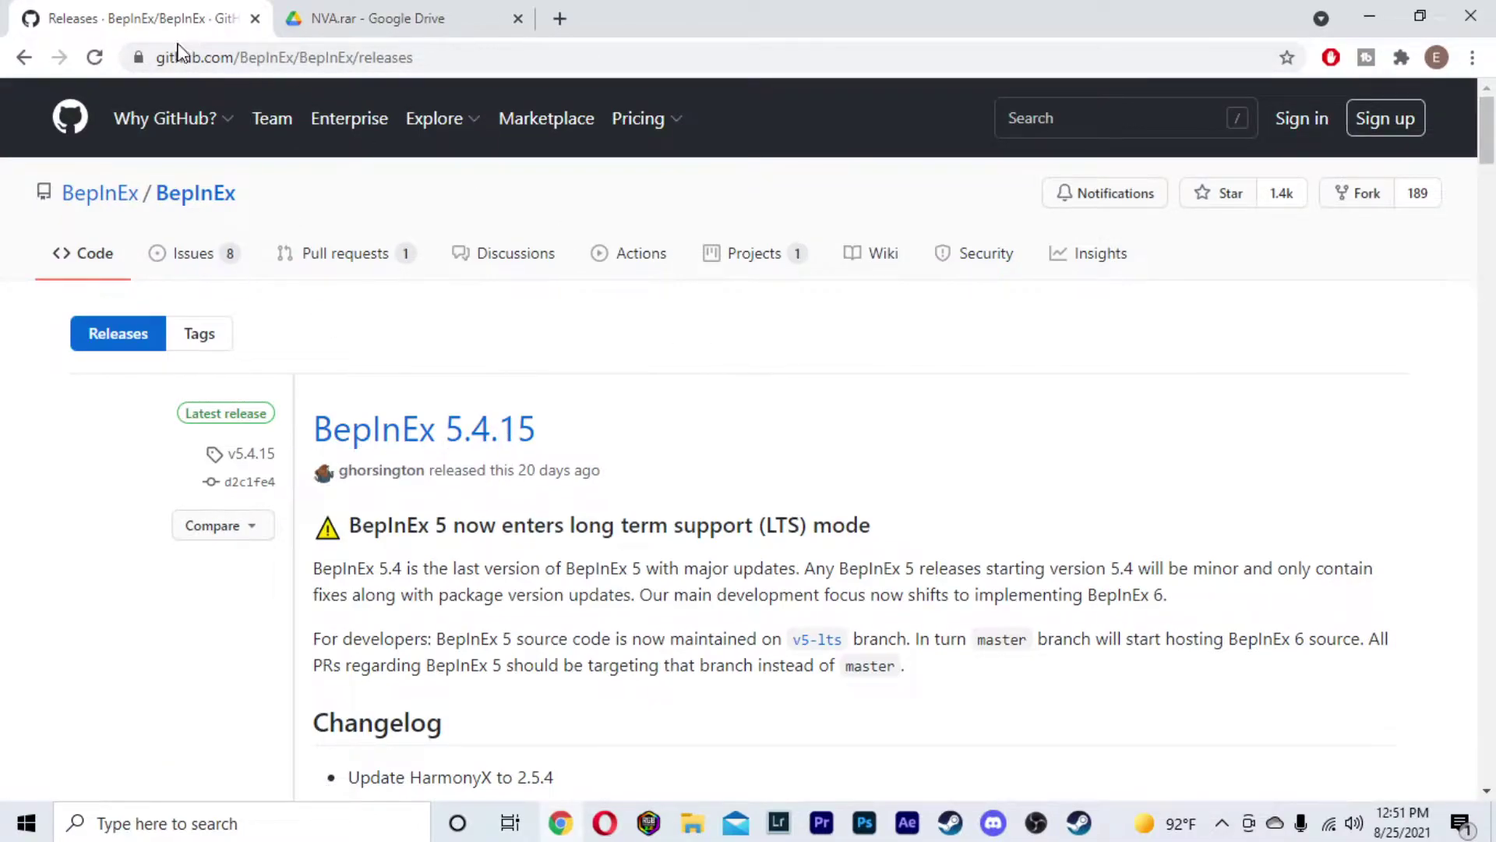
drag(156, 58, 420, 52)
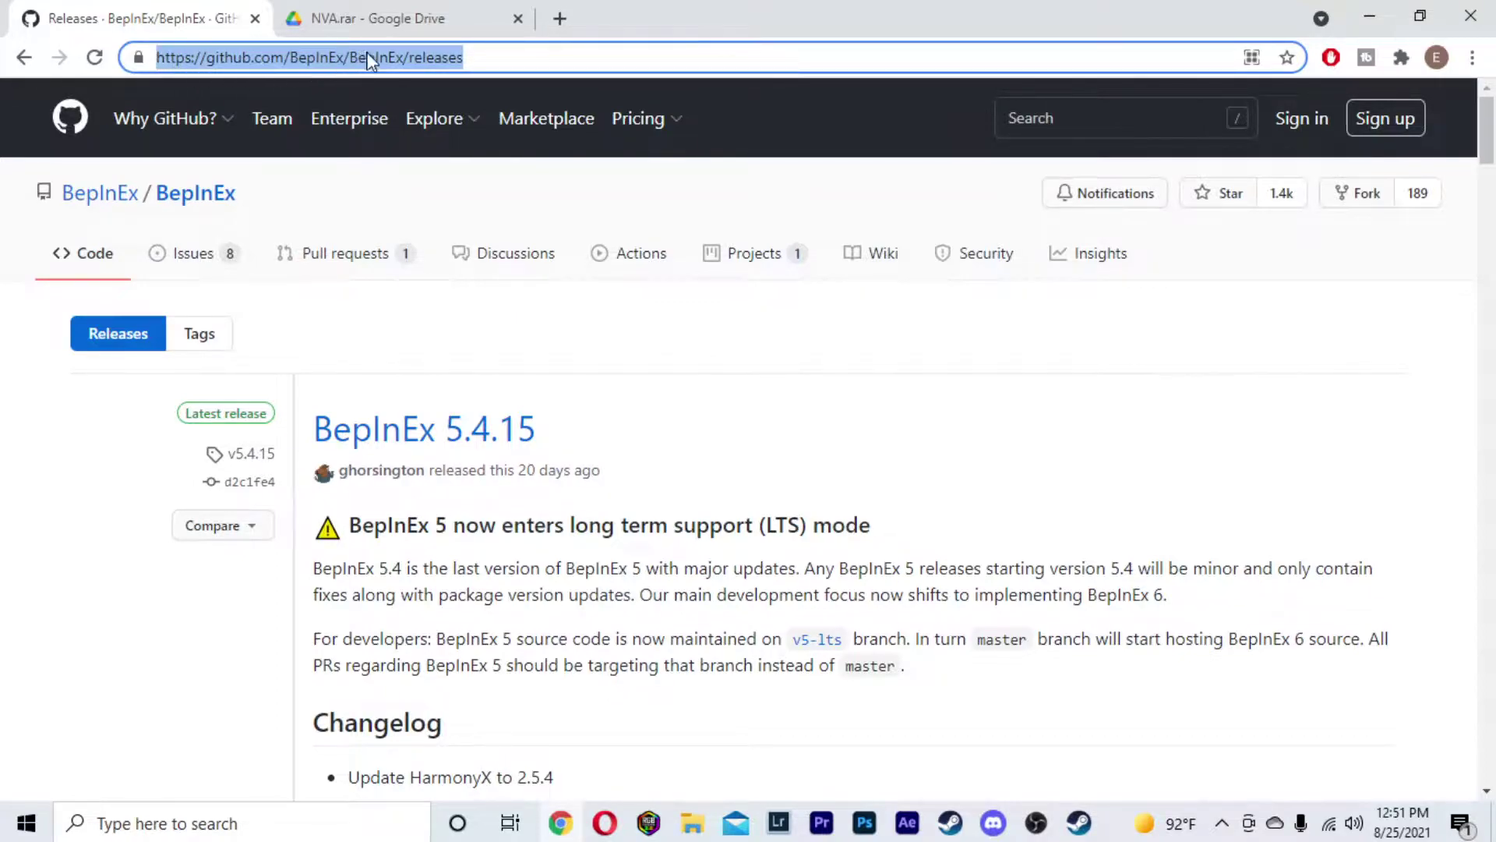
click(508, 58)
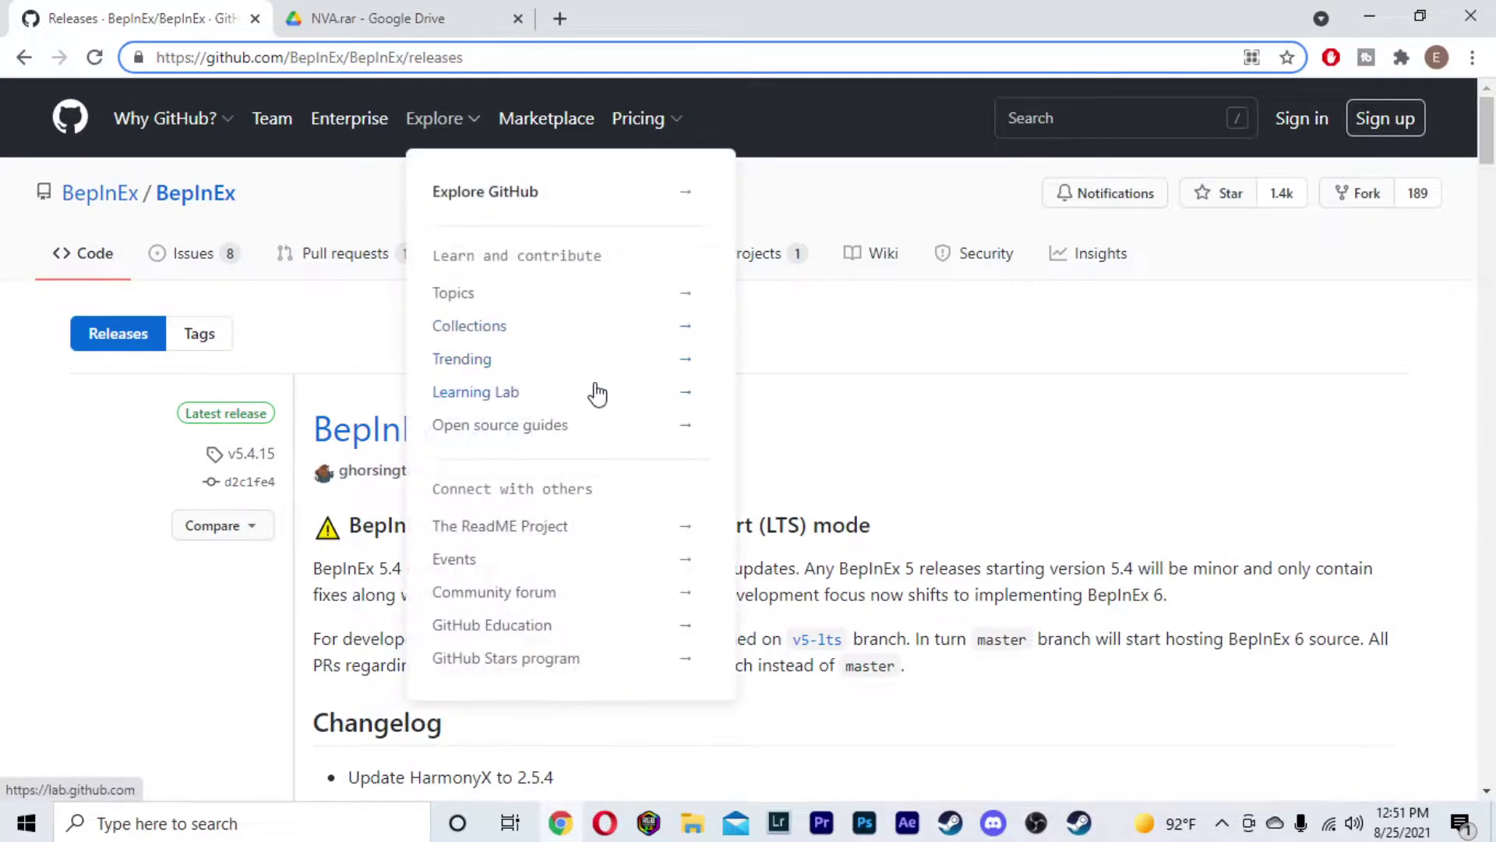
click(902, 371)
scroll(686, 357, down, 3)
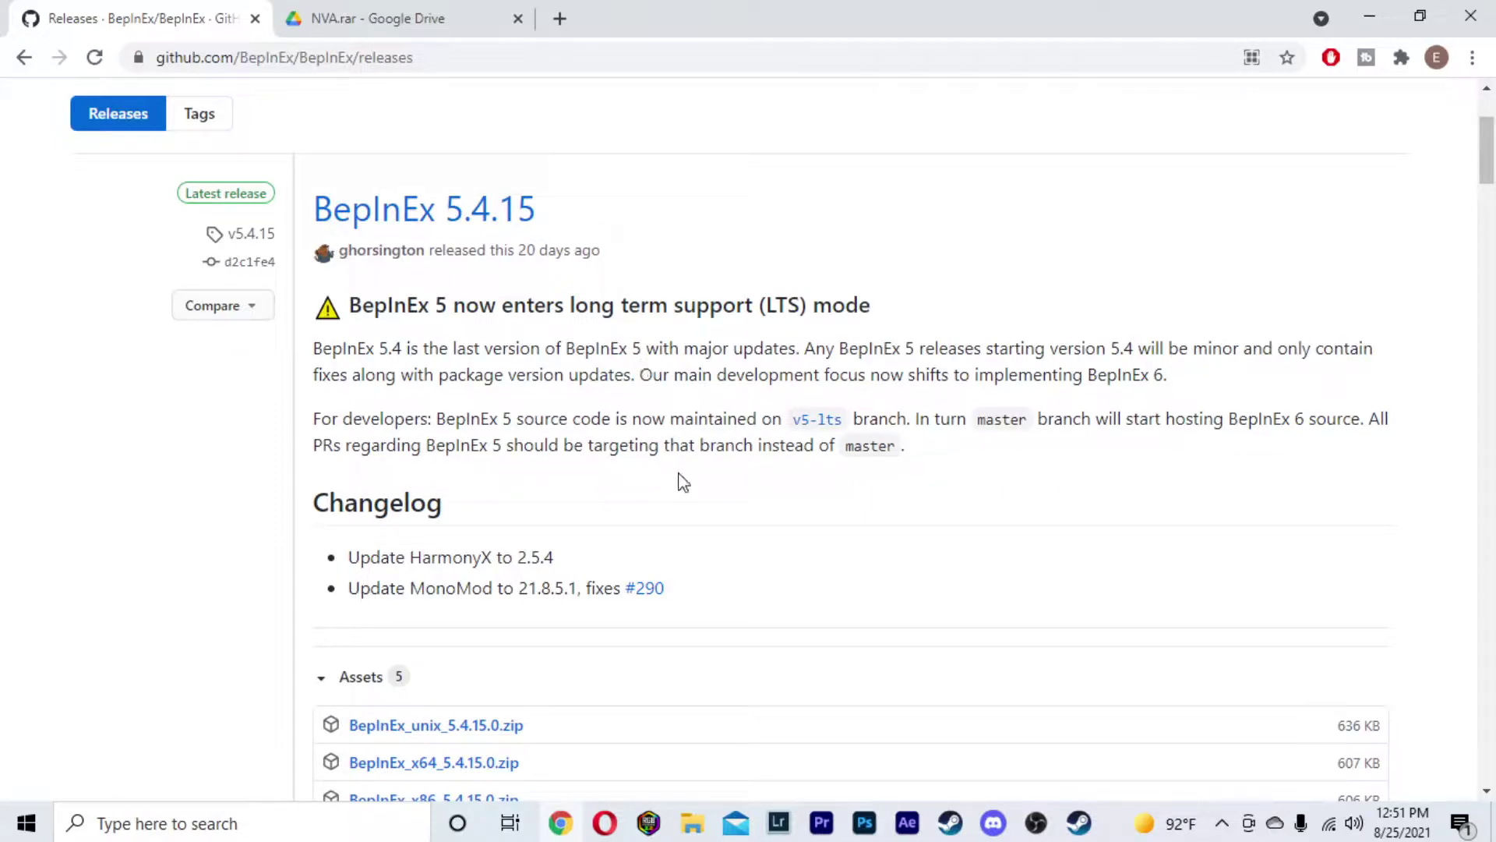
scroll(684, 480, down, 3)
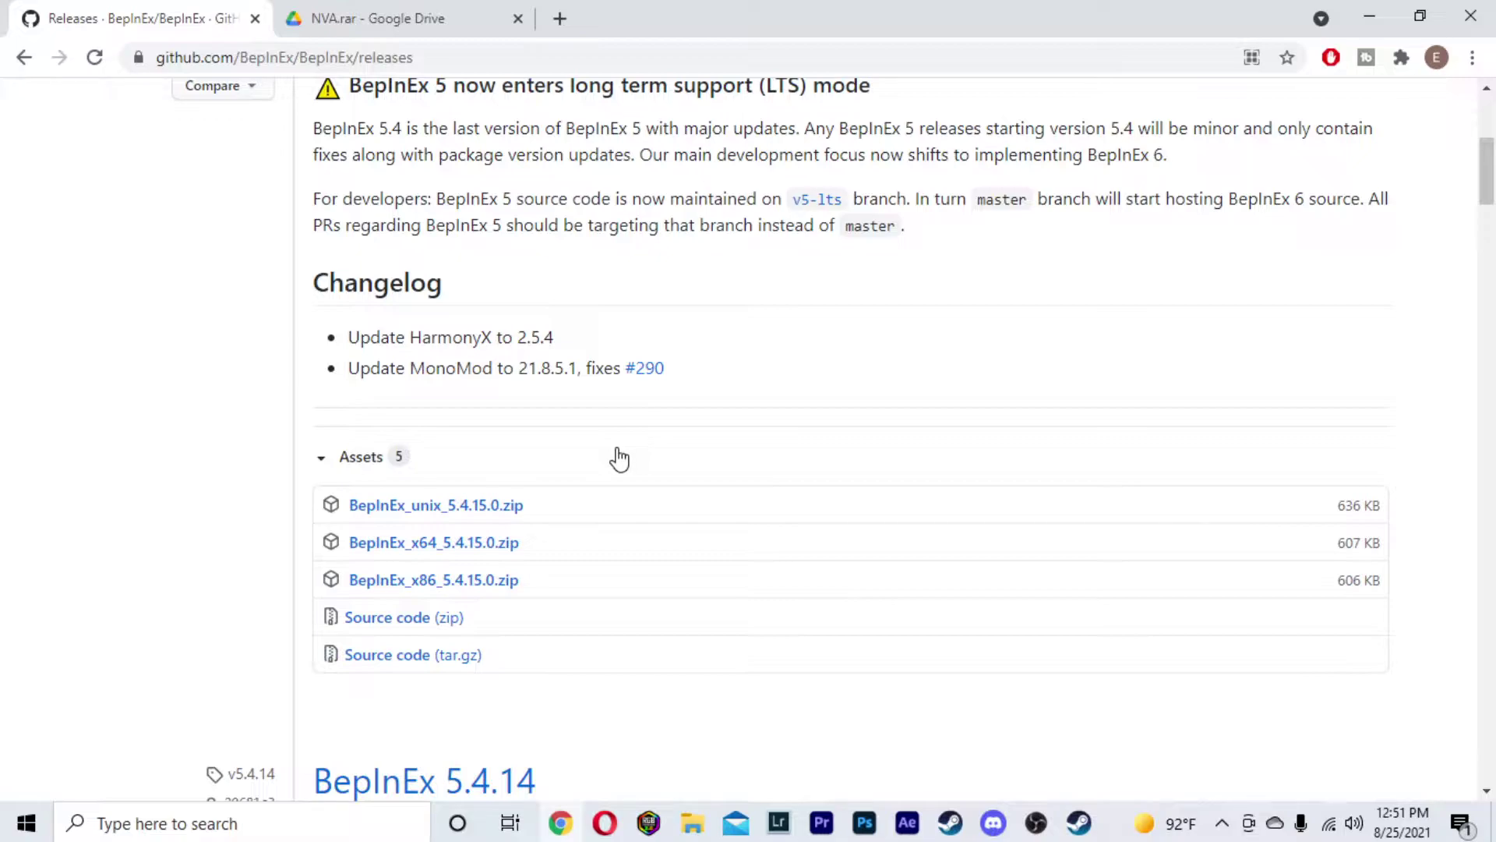
scroll(546, 486, down, 1)
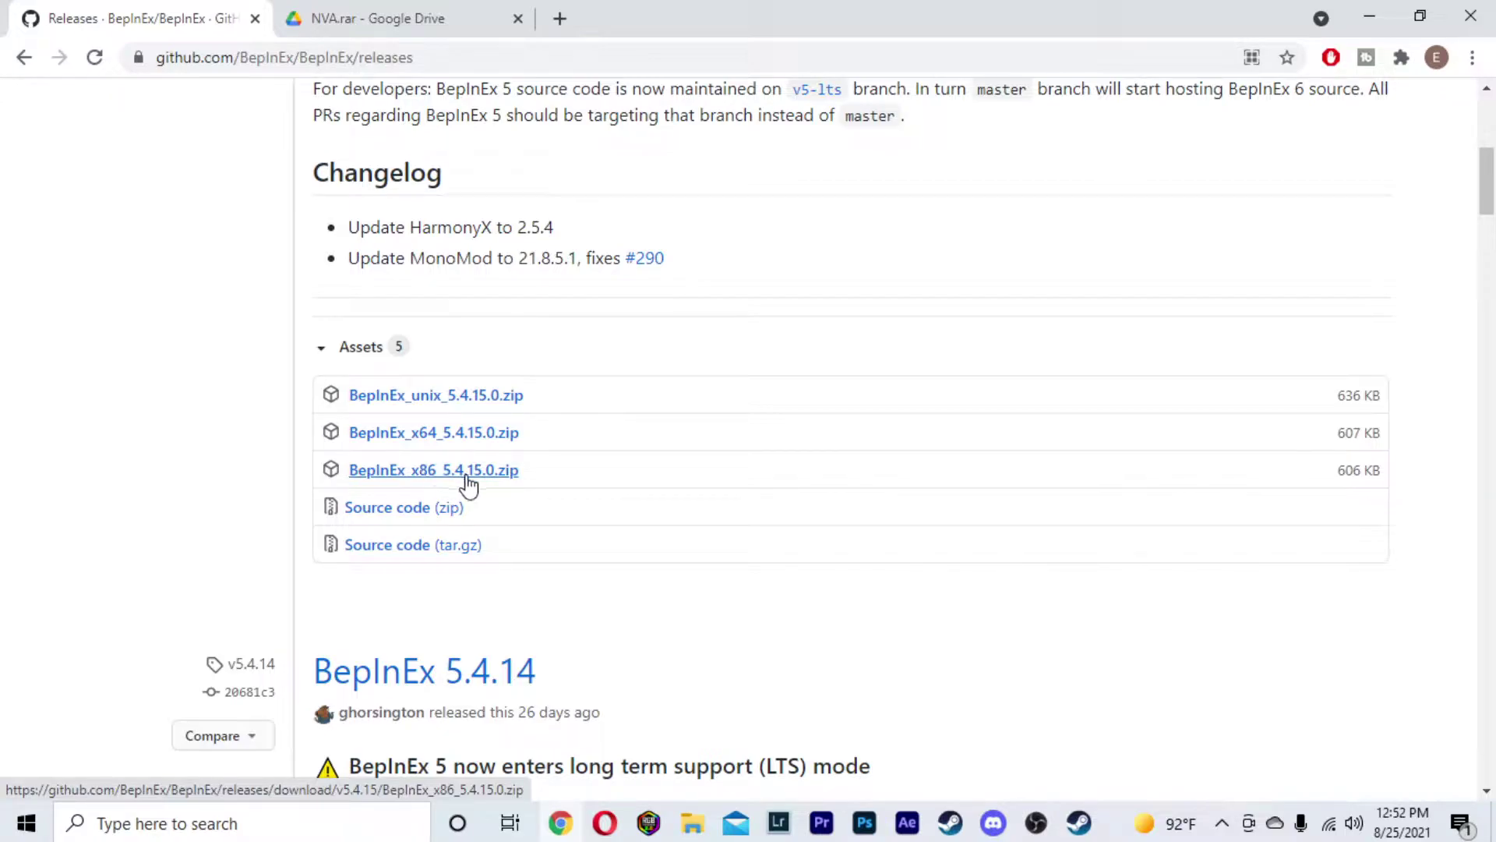
click(445, 438)
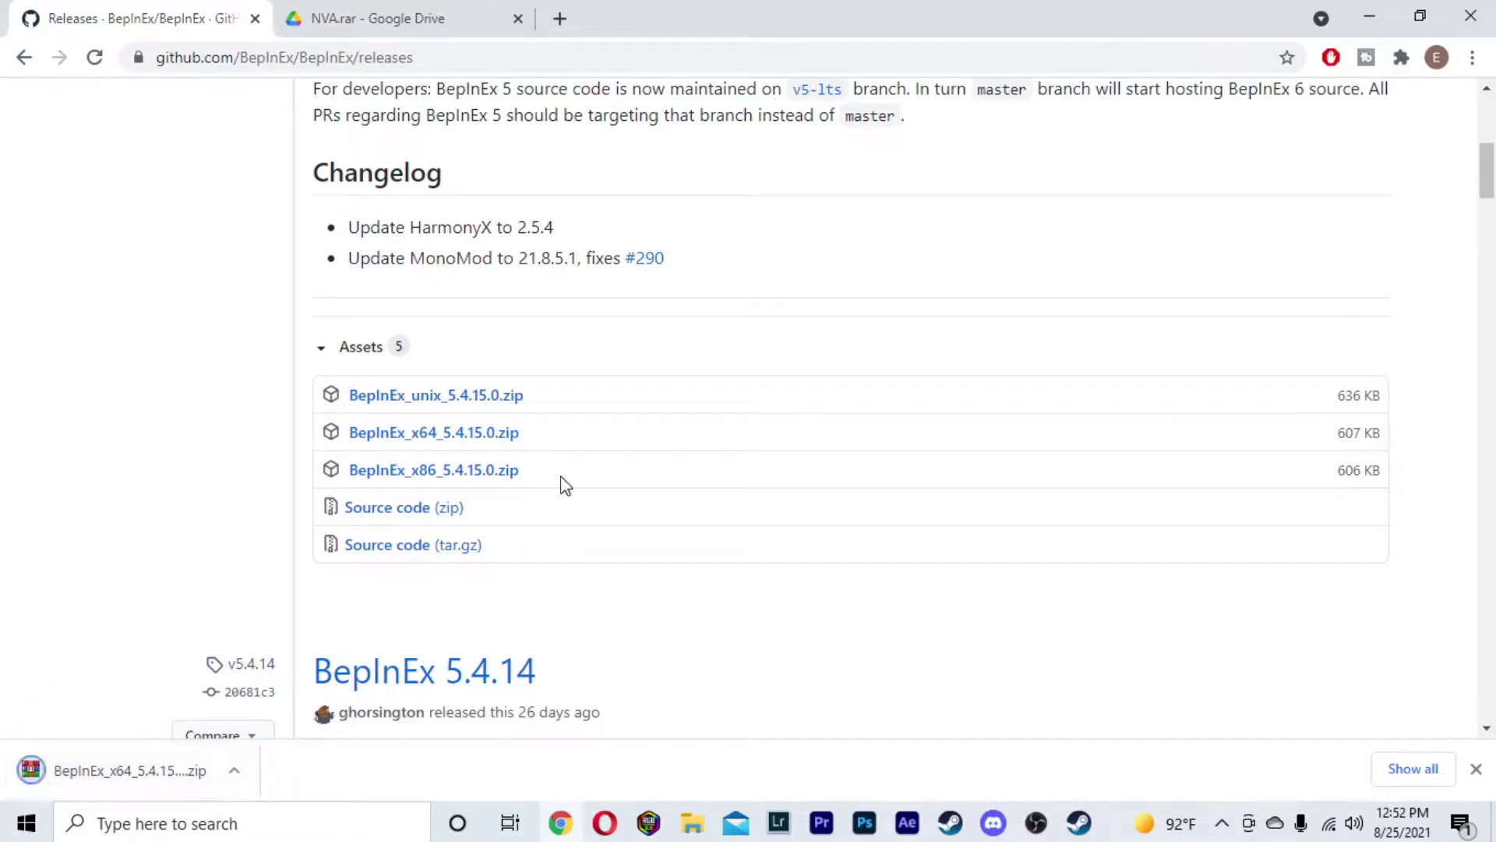
Return to the NVA.rar Google Drive preview tab.
click(377, 15)
drag(627, 56, 139, 69)
key(End)
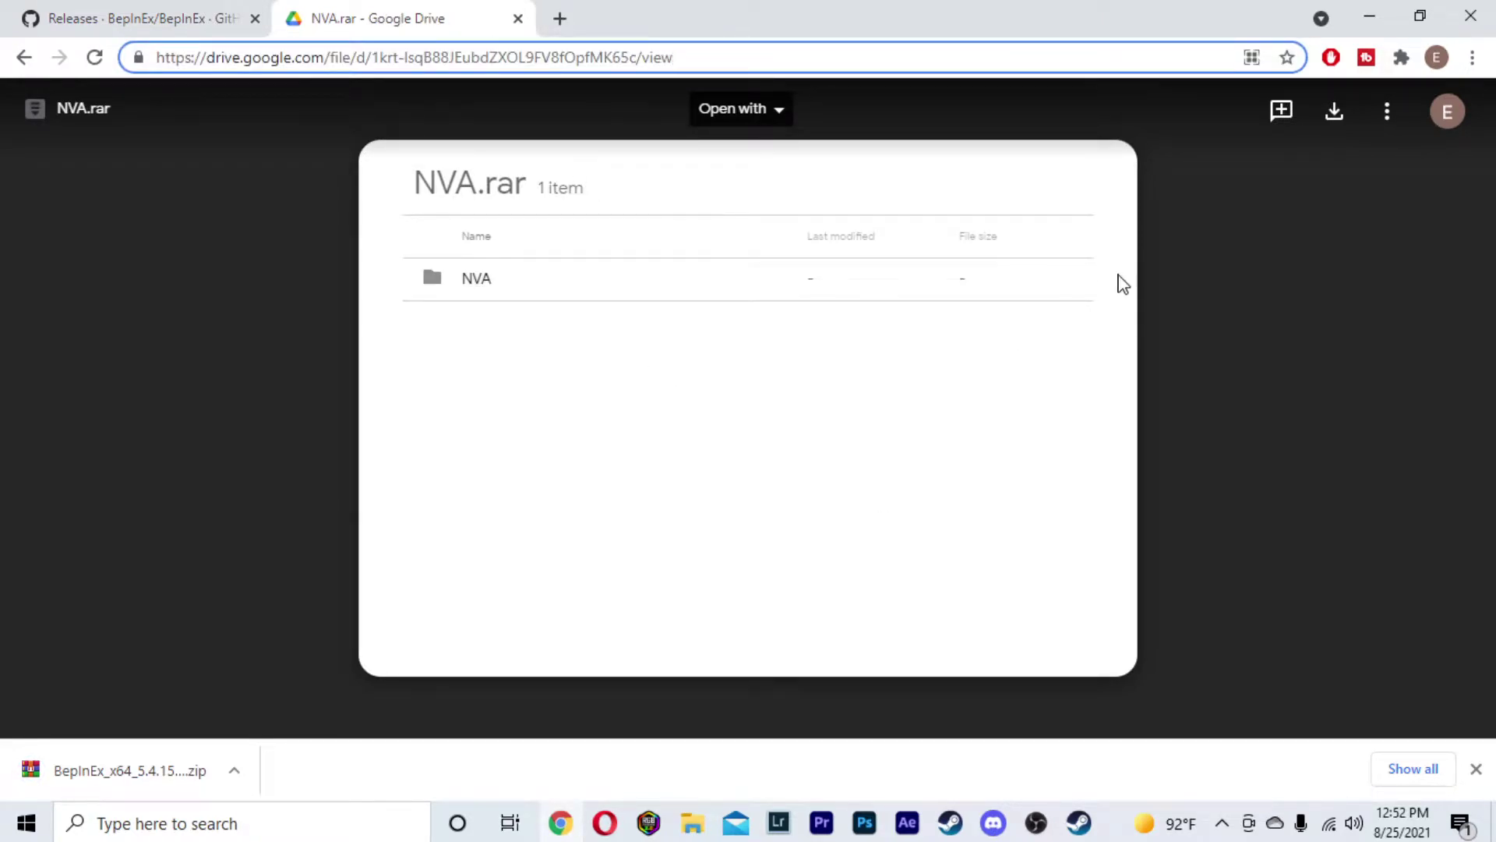
Download NVA.rar despite the virus-scan warning, then open the downloaded BepInEx zip in WinRAR.
click(1337, 115)
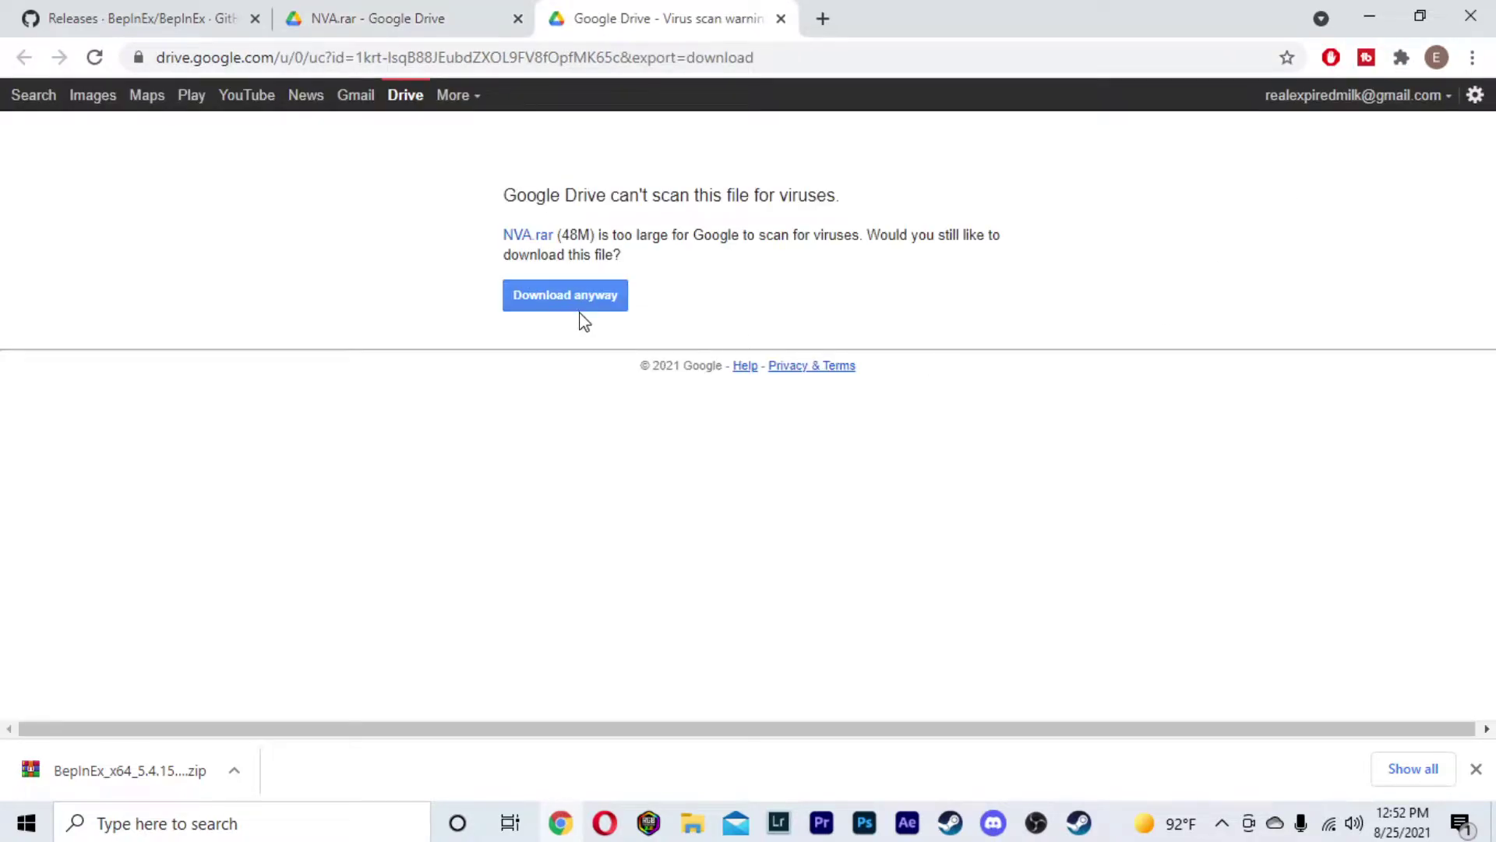
click(545, 300)
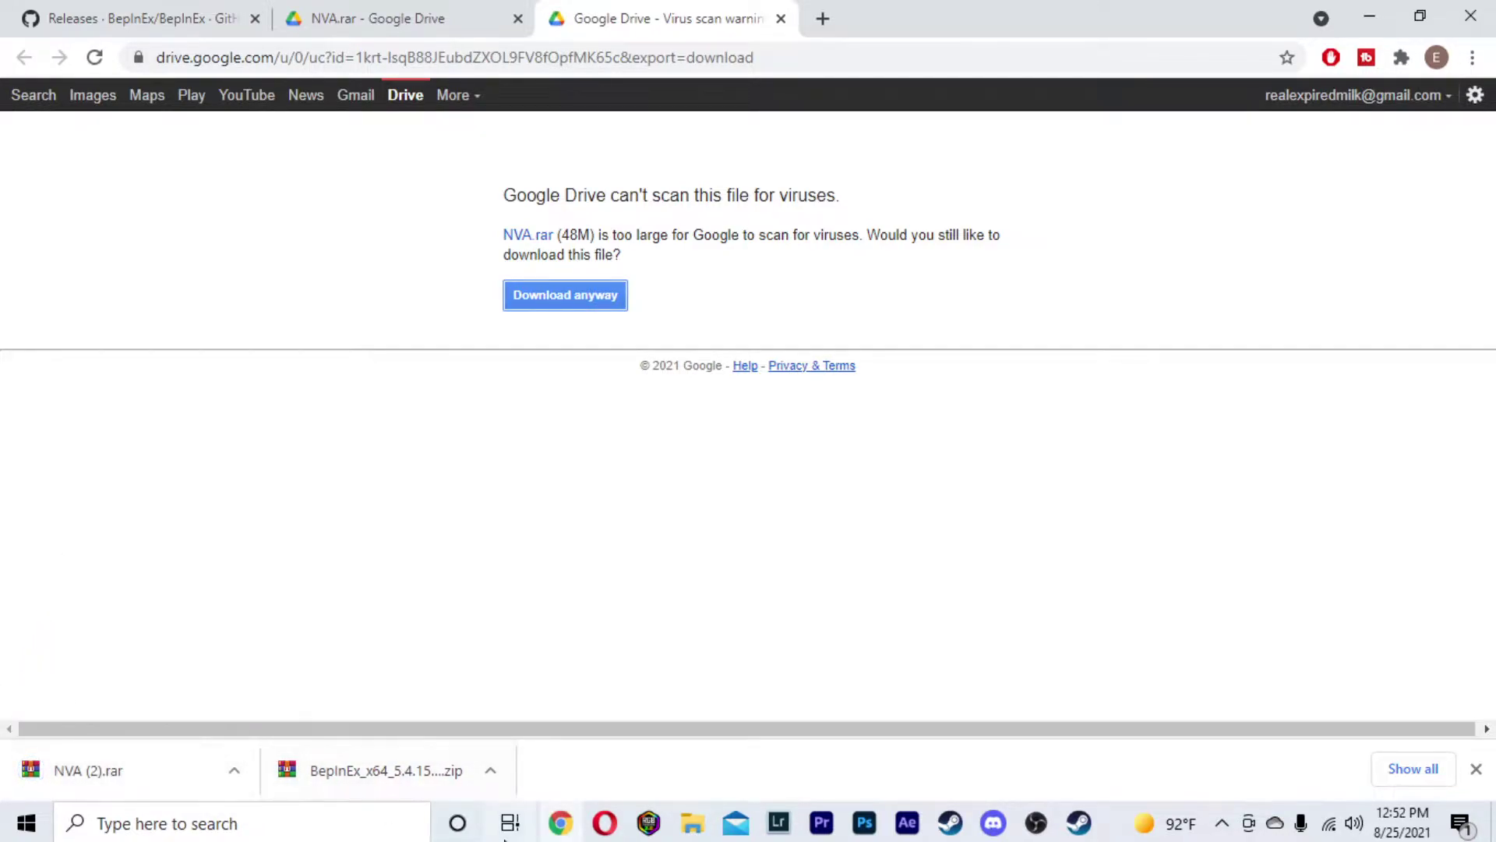
click(402, 782)
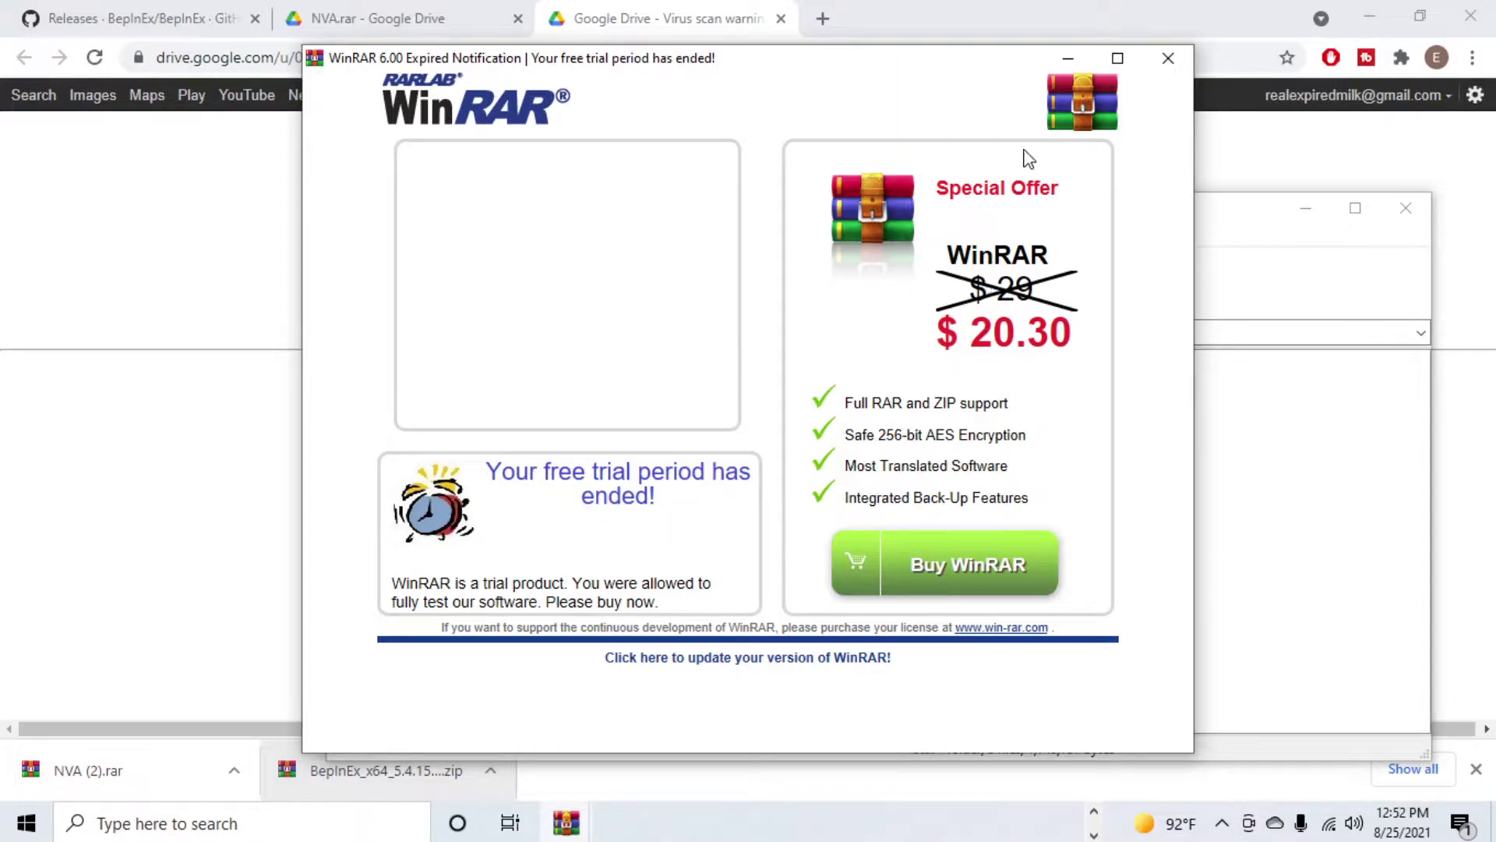
Dismiss WinRAR's trial notice and snap the BepInEx archive window to the right half.
click(1168, 58)
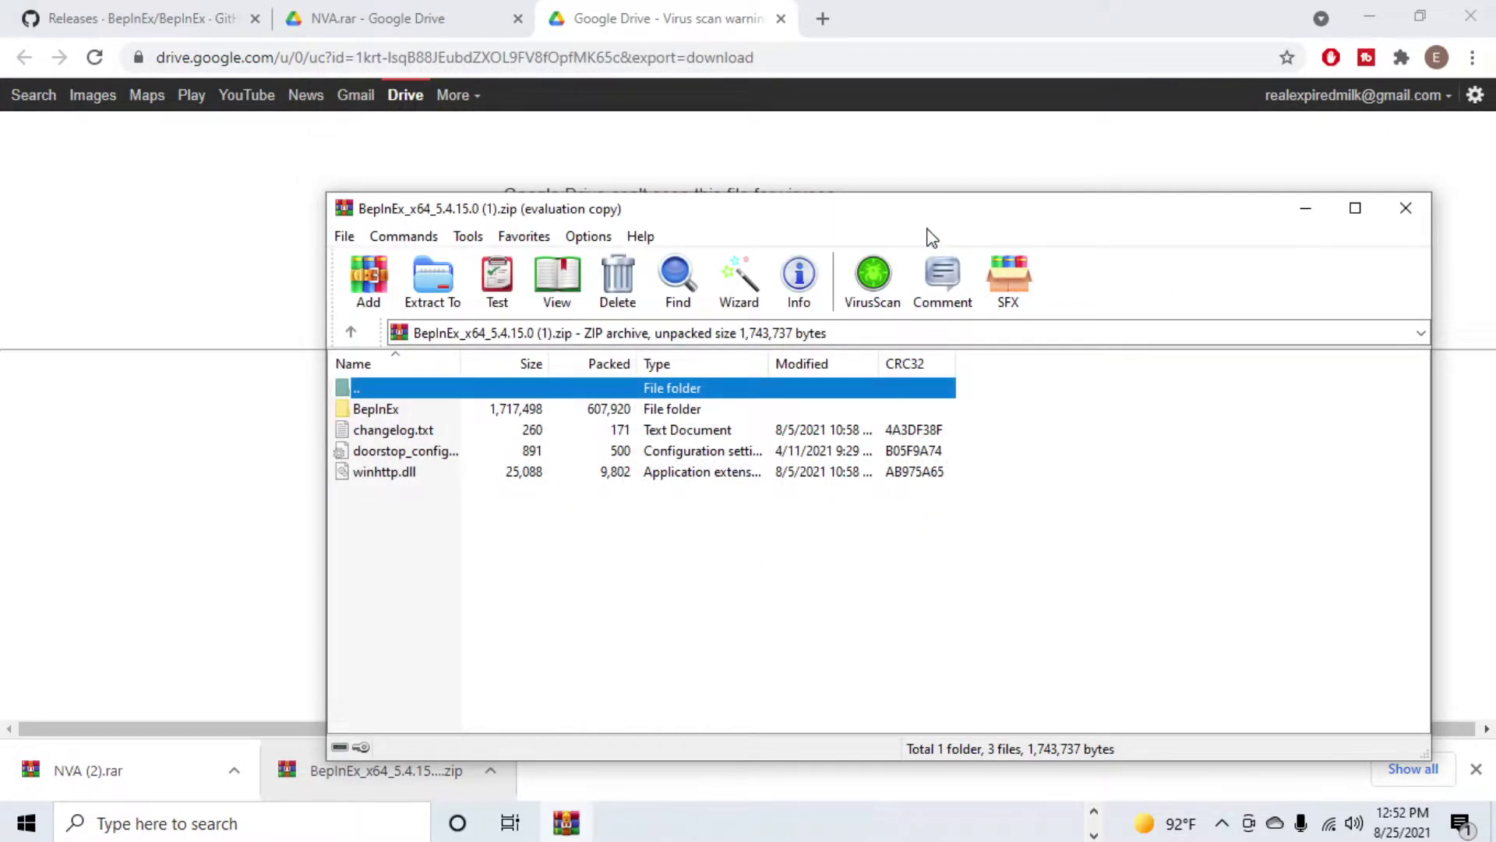
drag(862, 223, 1492, 143)
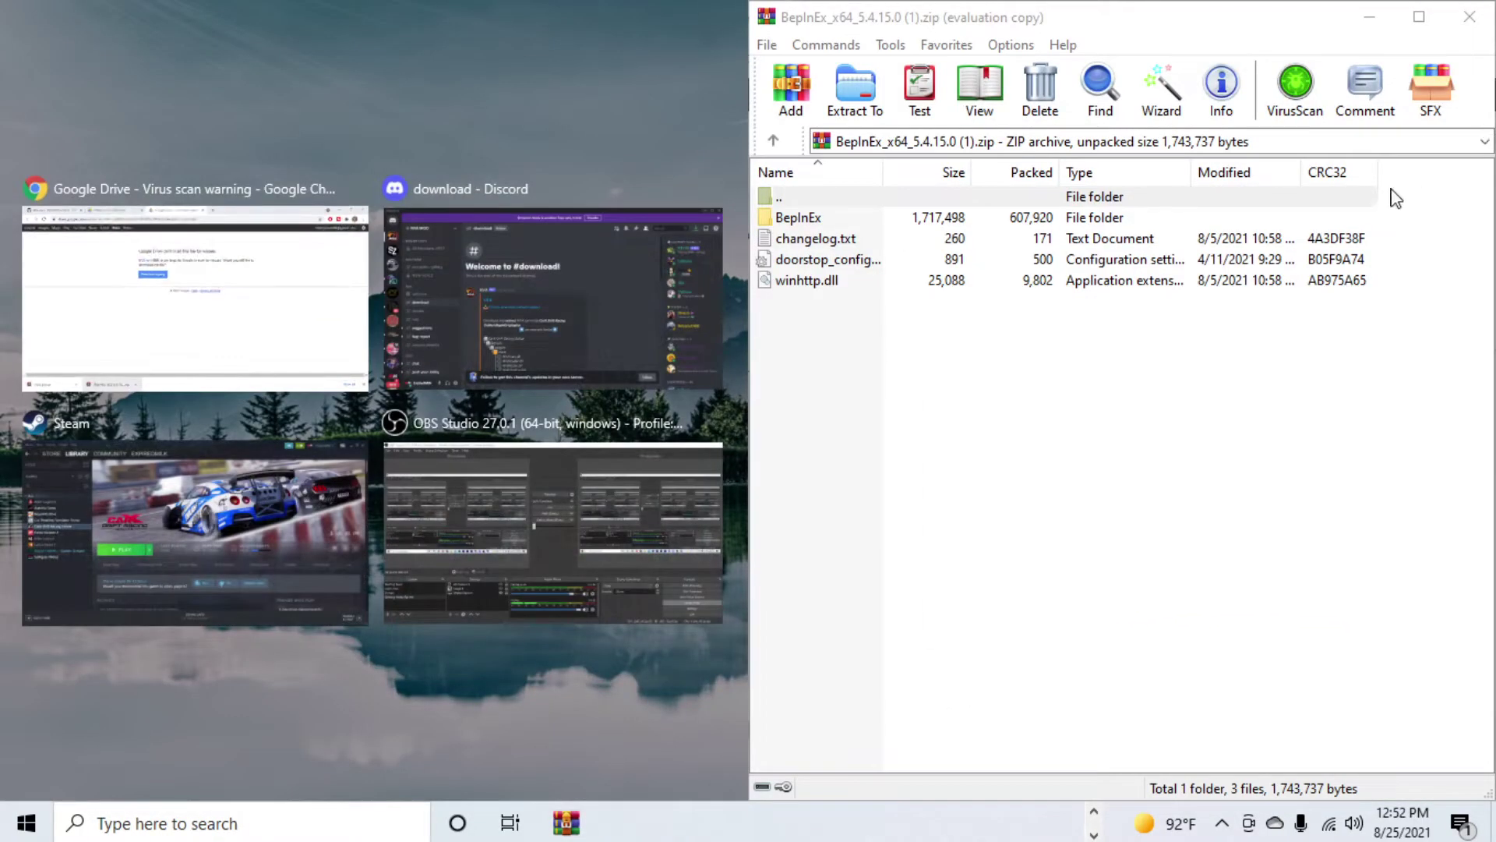
click(1173, 64)
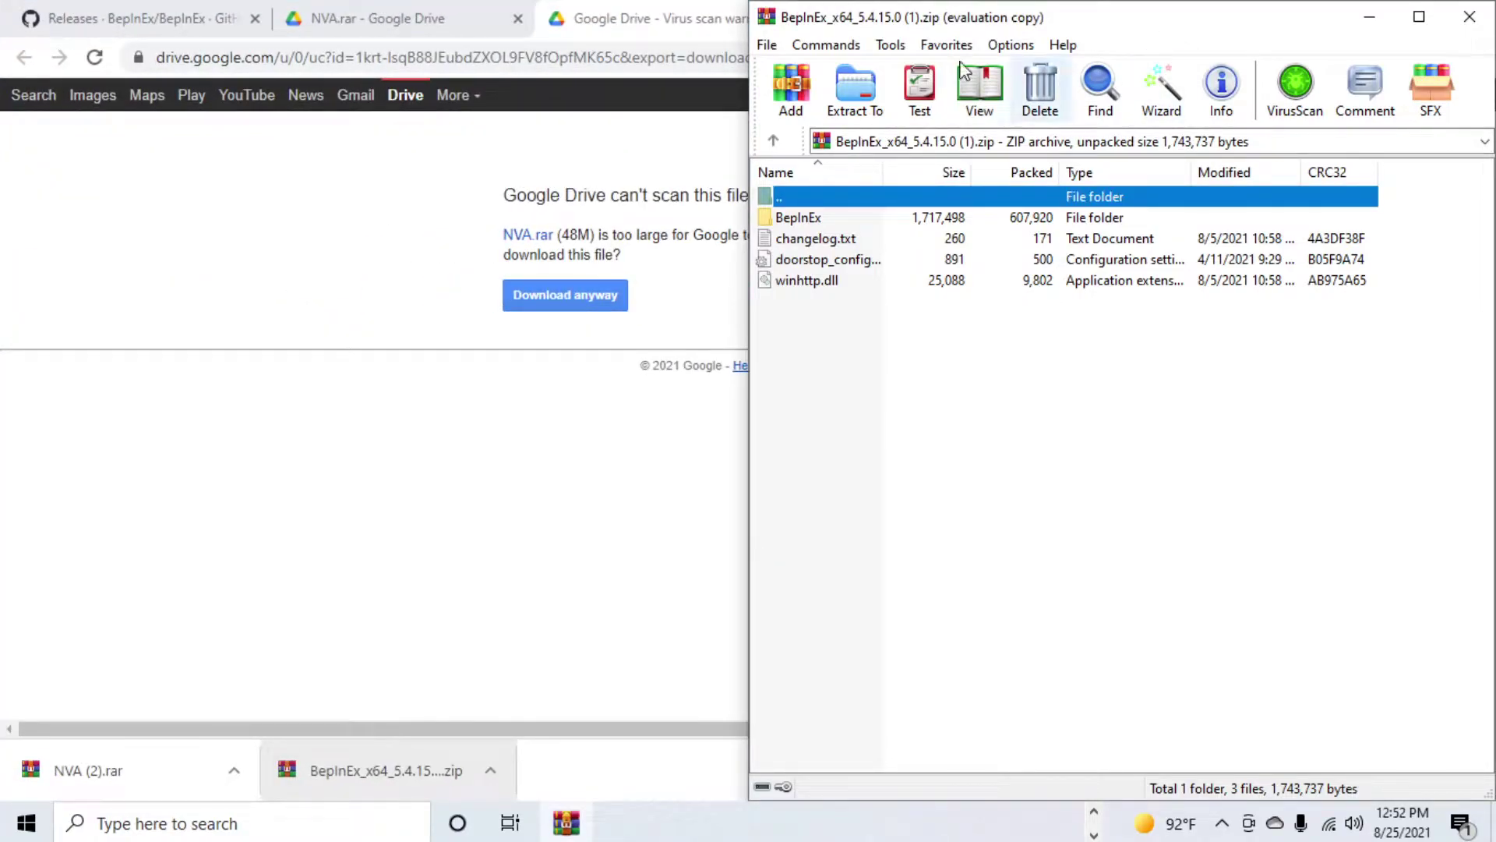
Launch File Explorer from the taskbar's pinned apps.
click(210, 820)
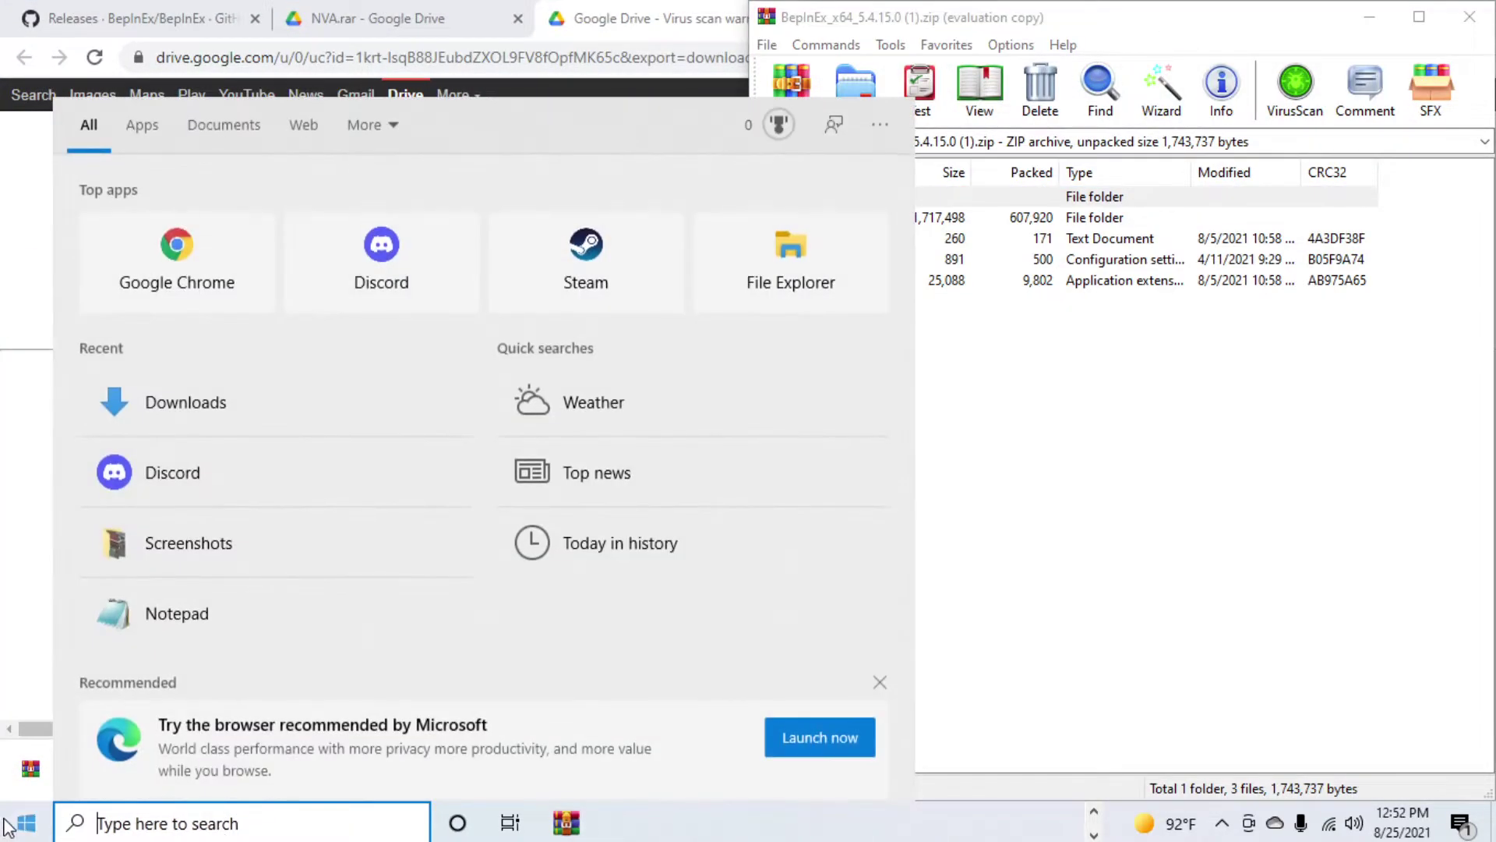
click(6, 834)
click(8, 833)
mouse_move(27, 774)
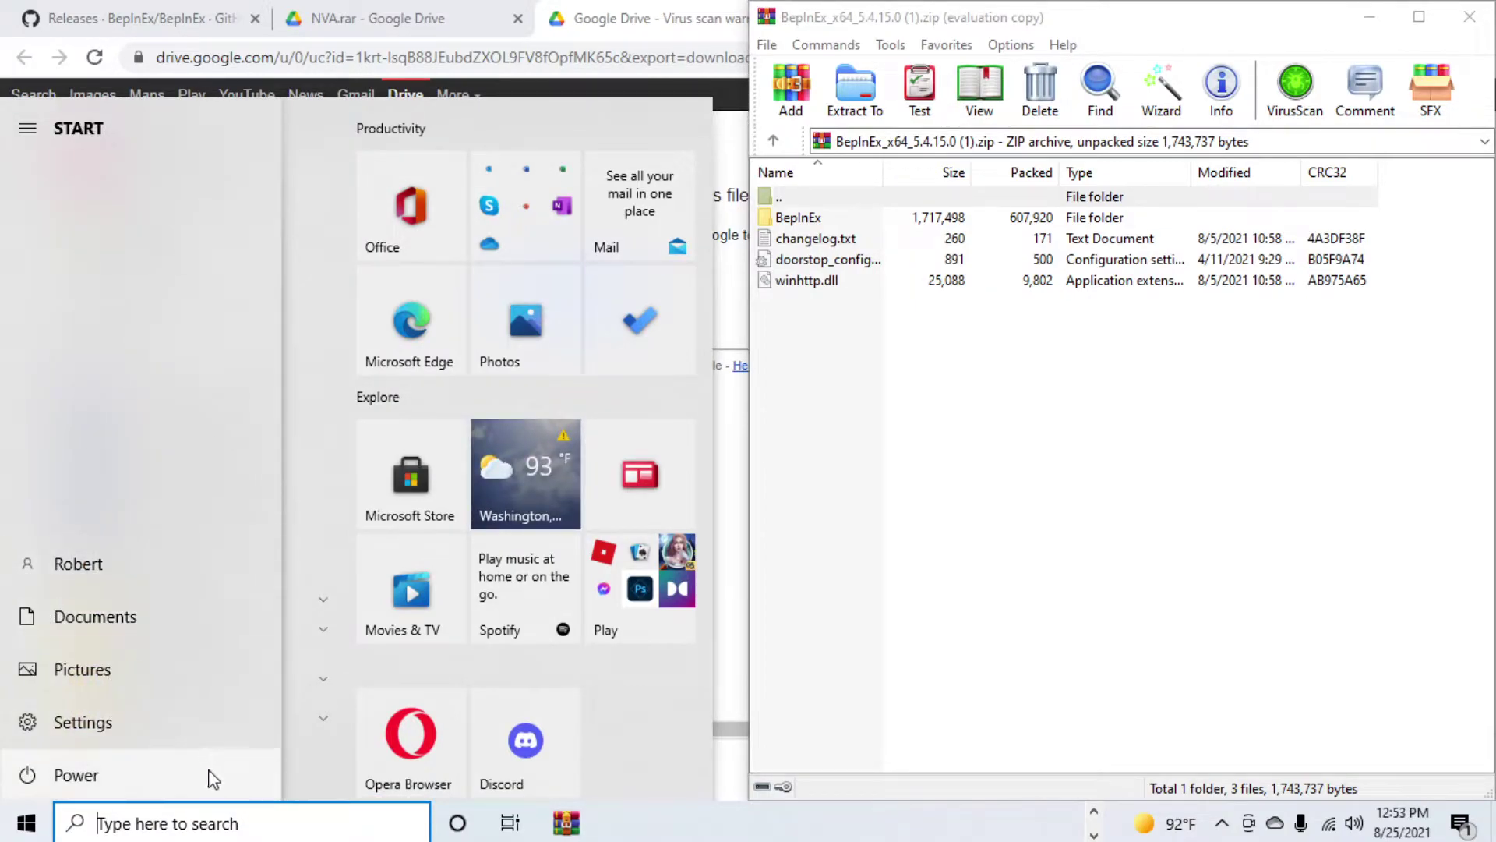
click(211, 821)
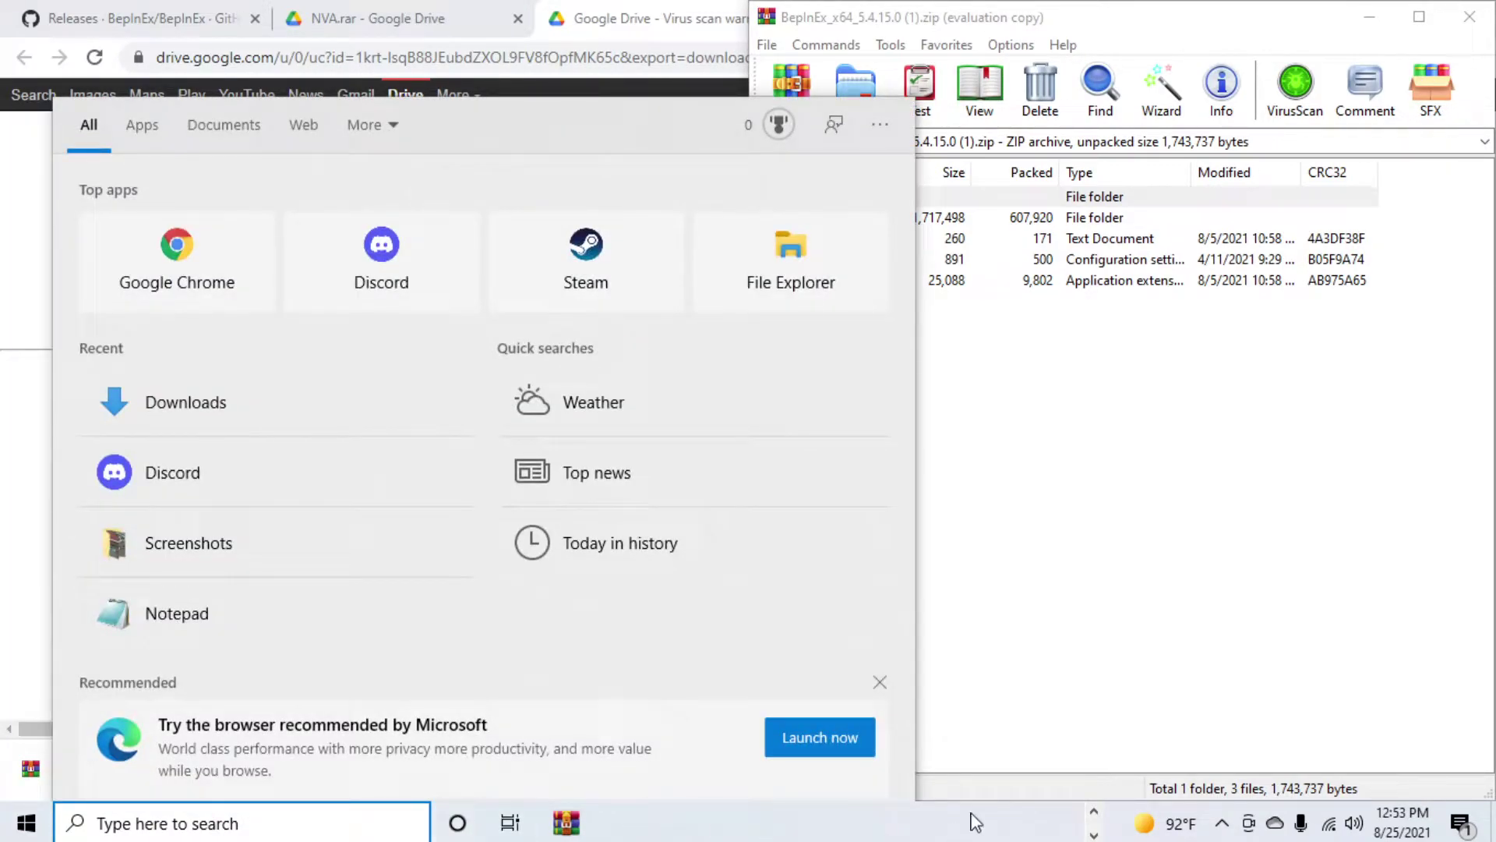
click(1094, 835)
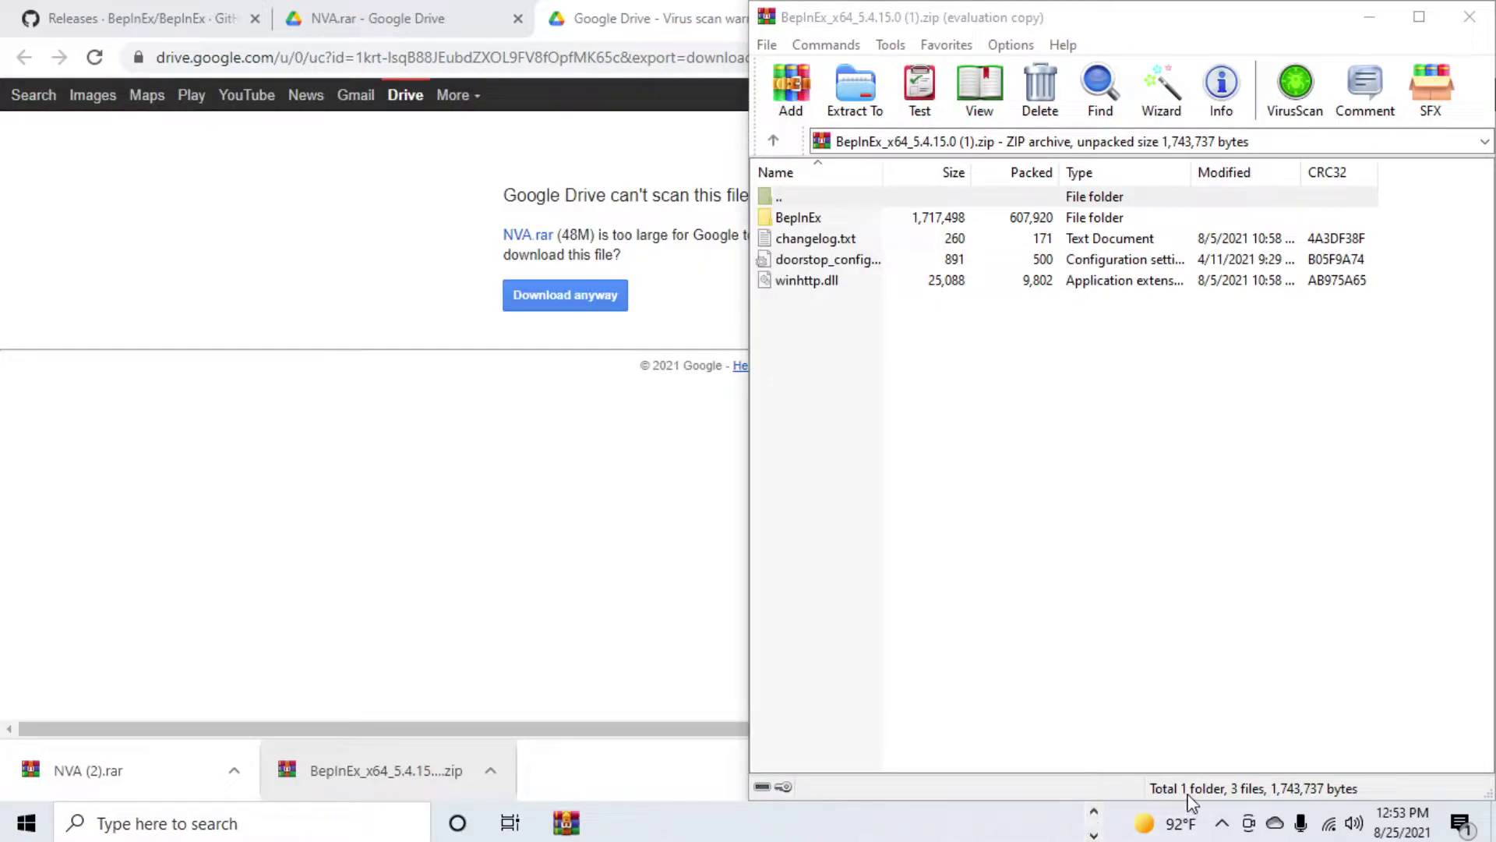
click(1093, 813)
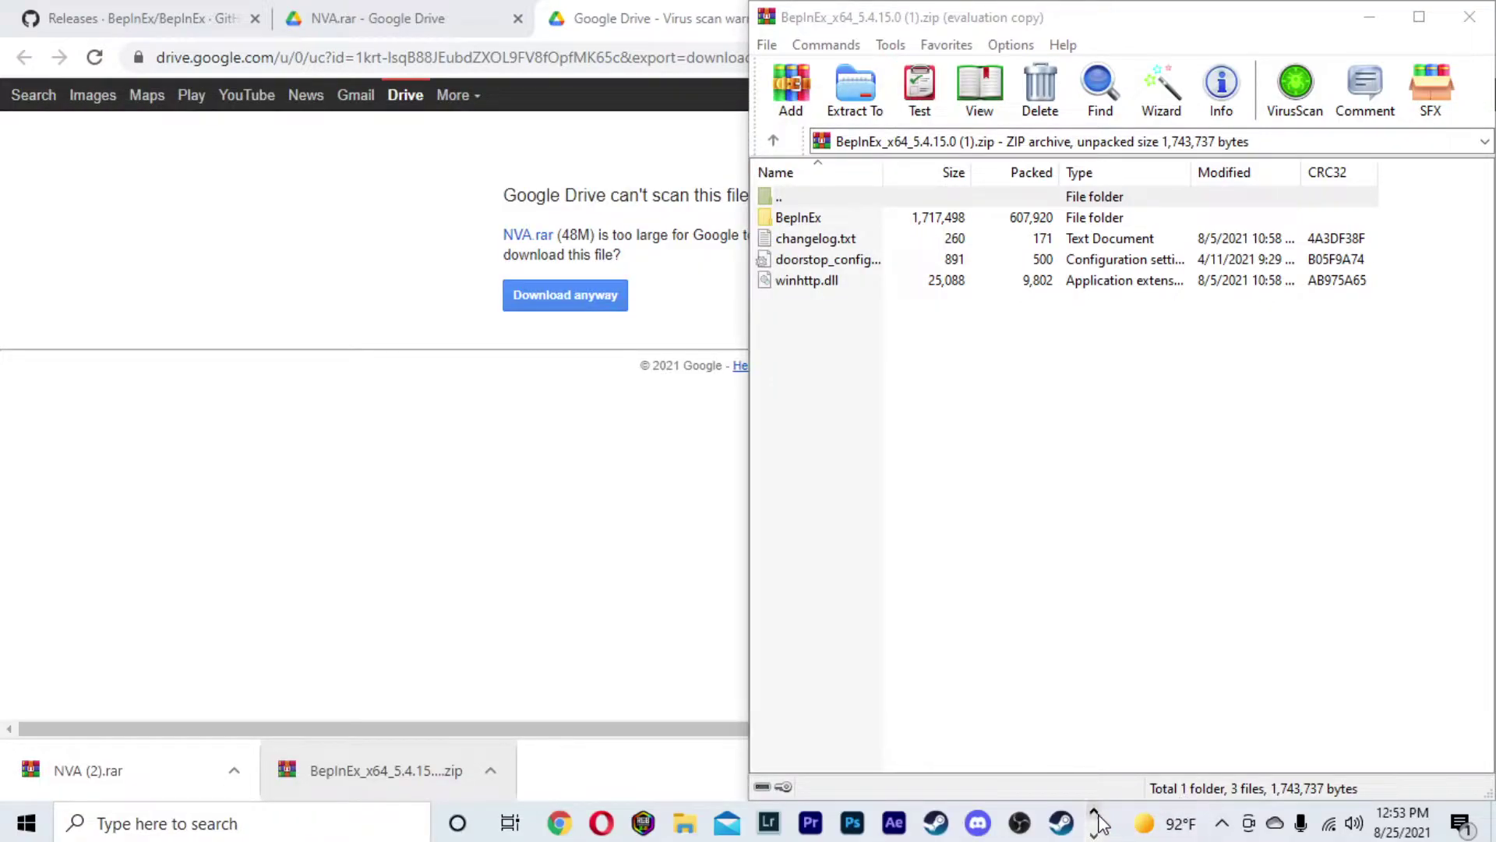
click(685, 823)
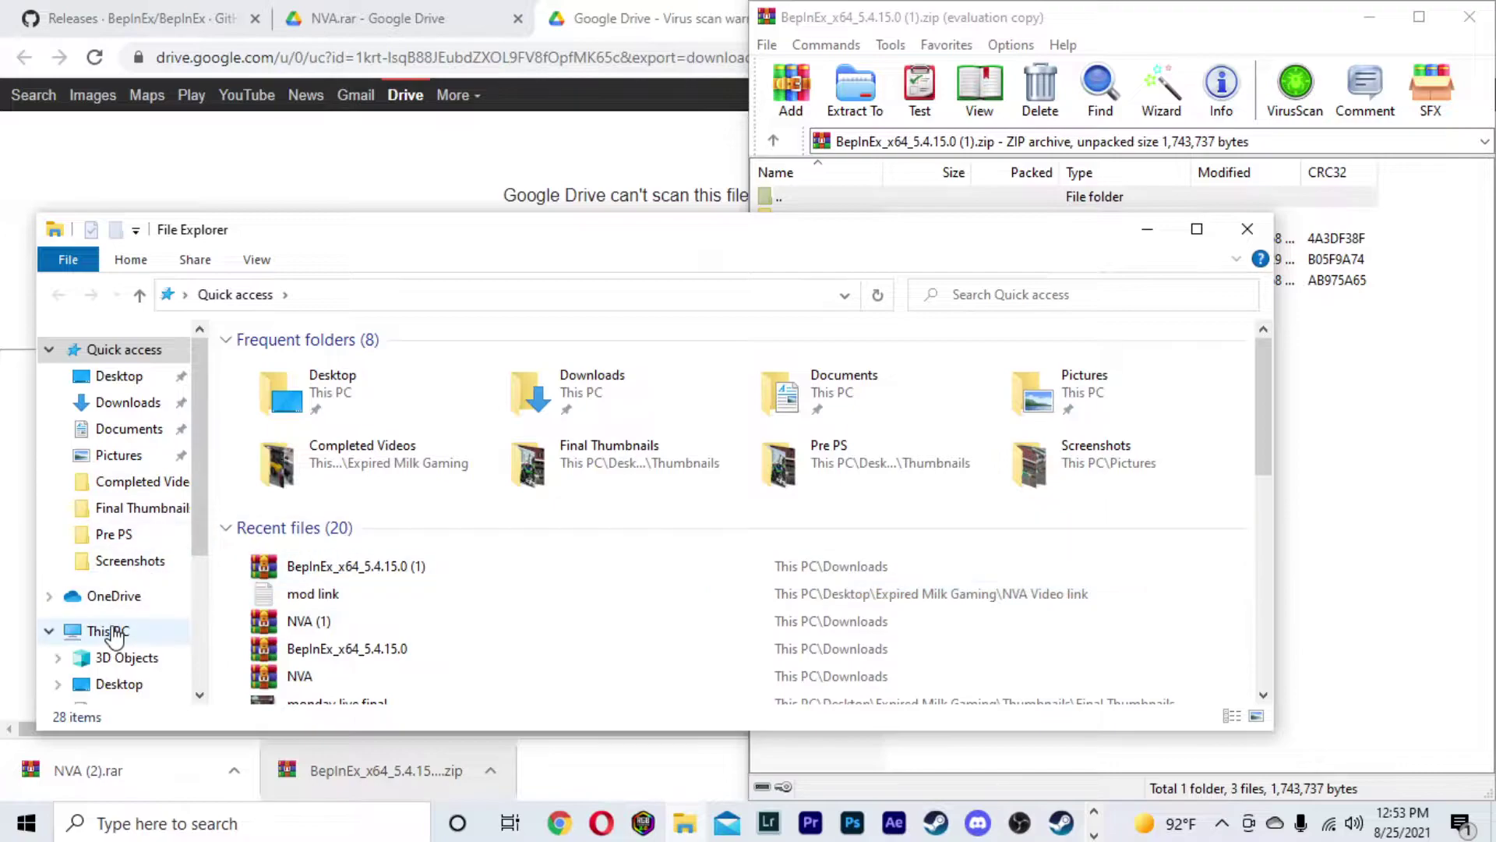
Navigate to C:\Program Files (x86)\Steam\steamapps\common\CarX Drift Racing Online and snap Explorer left.
click(108, 629)
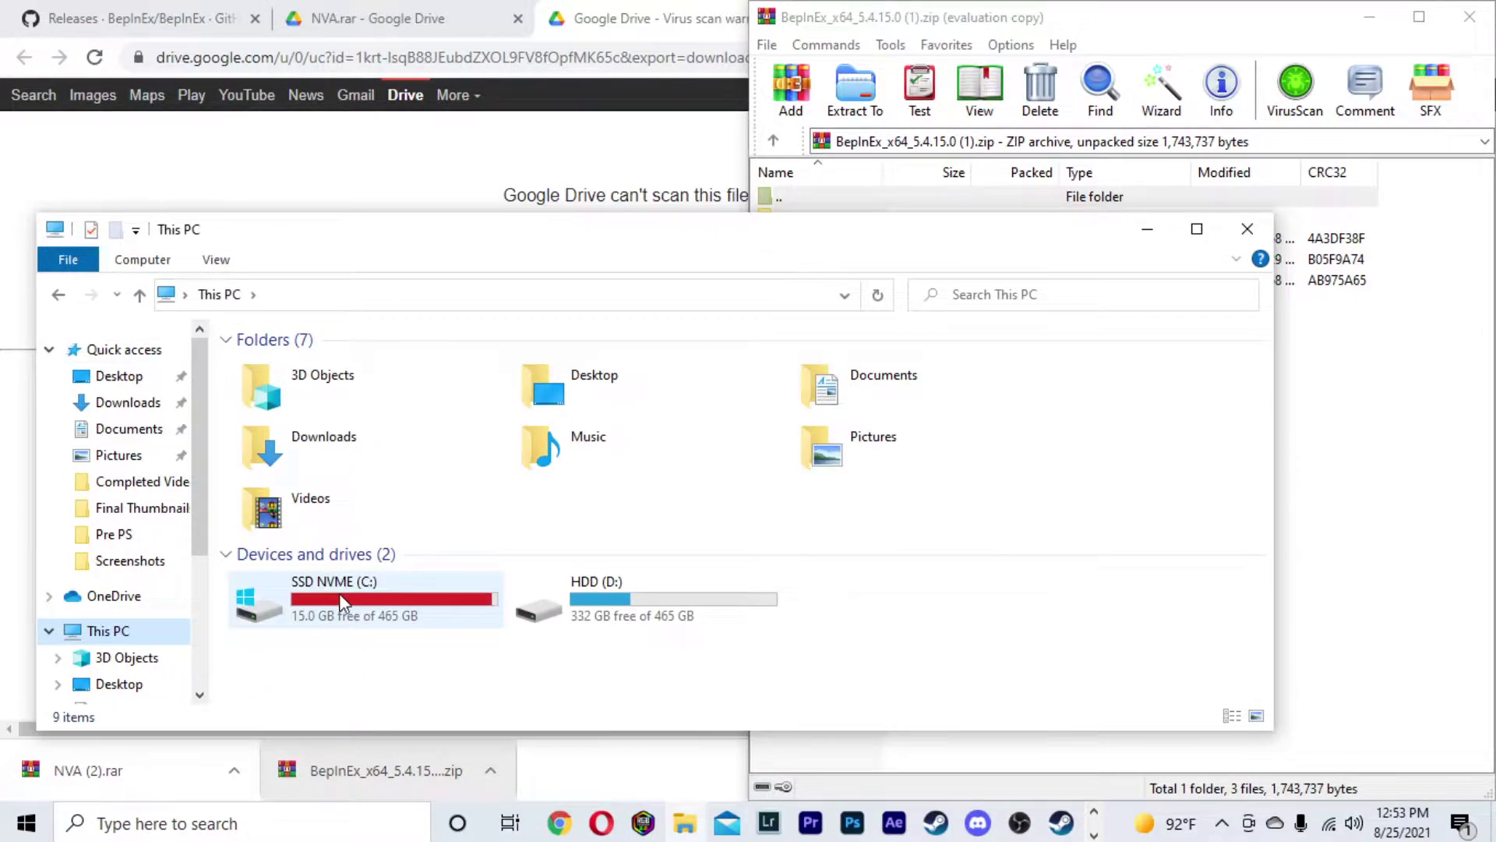
double_click(411, 592)
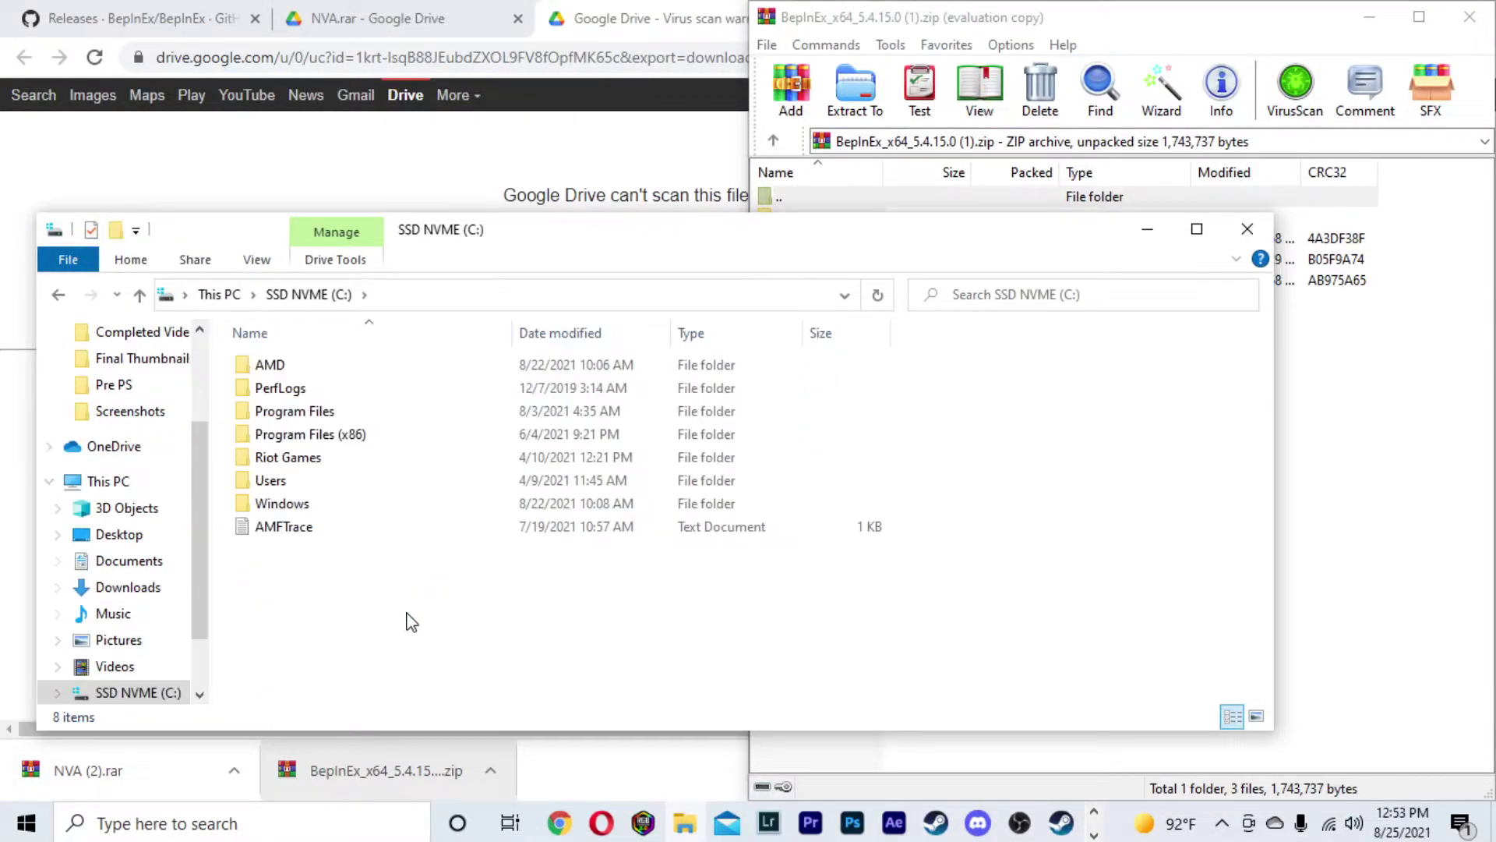
double_click(406, 434)
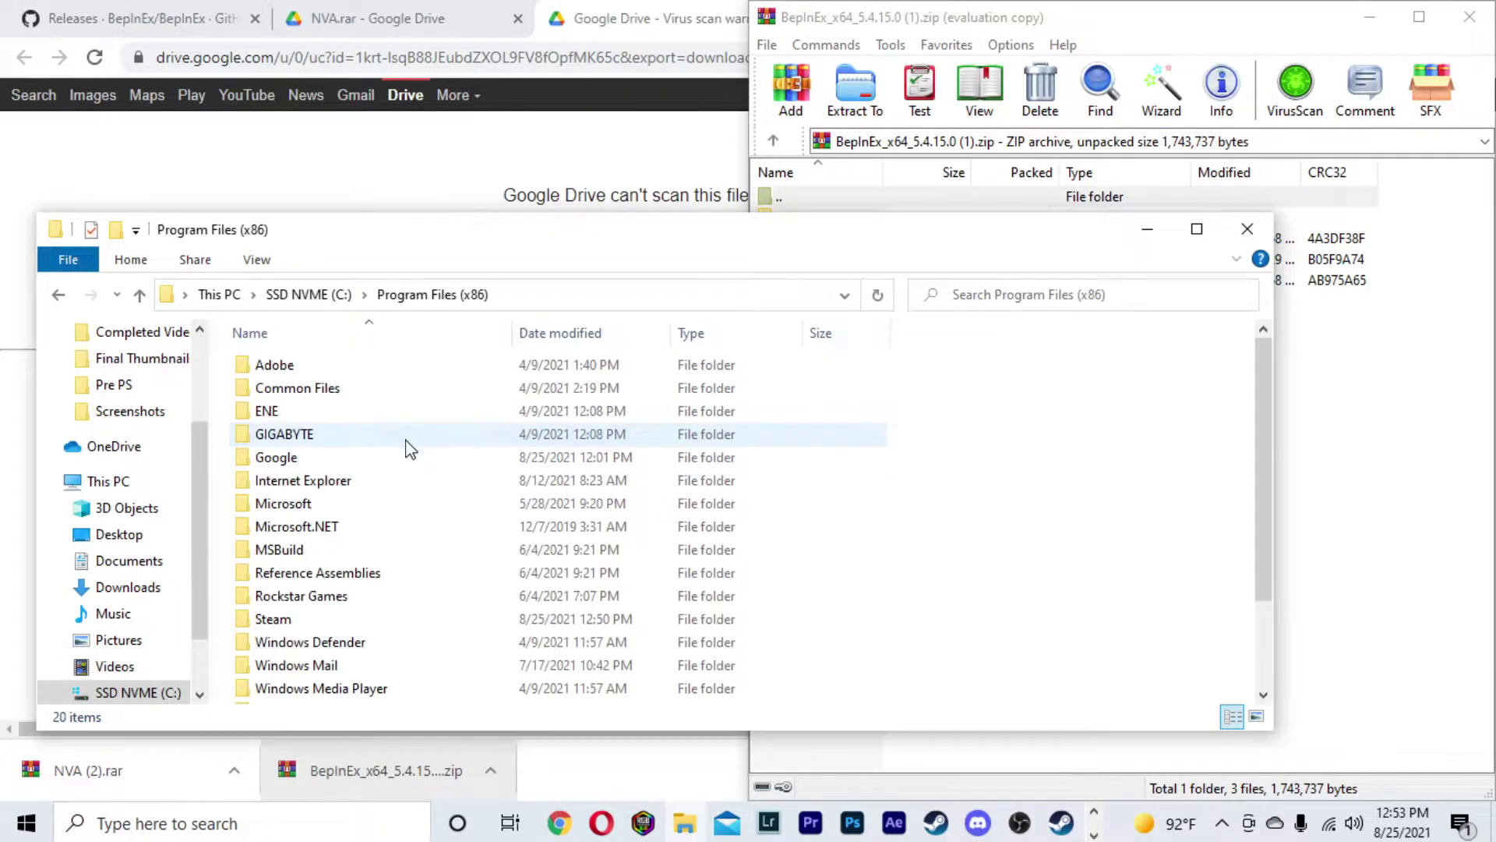
scroll(351, 475, down, 1)
double_click(346, 554)
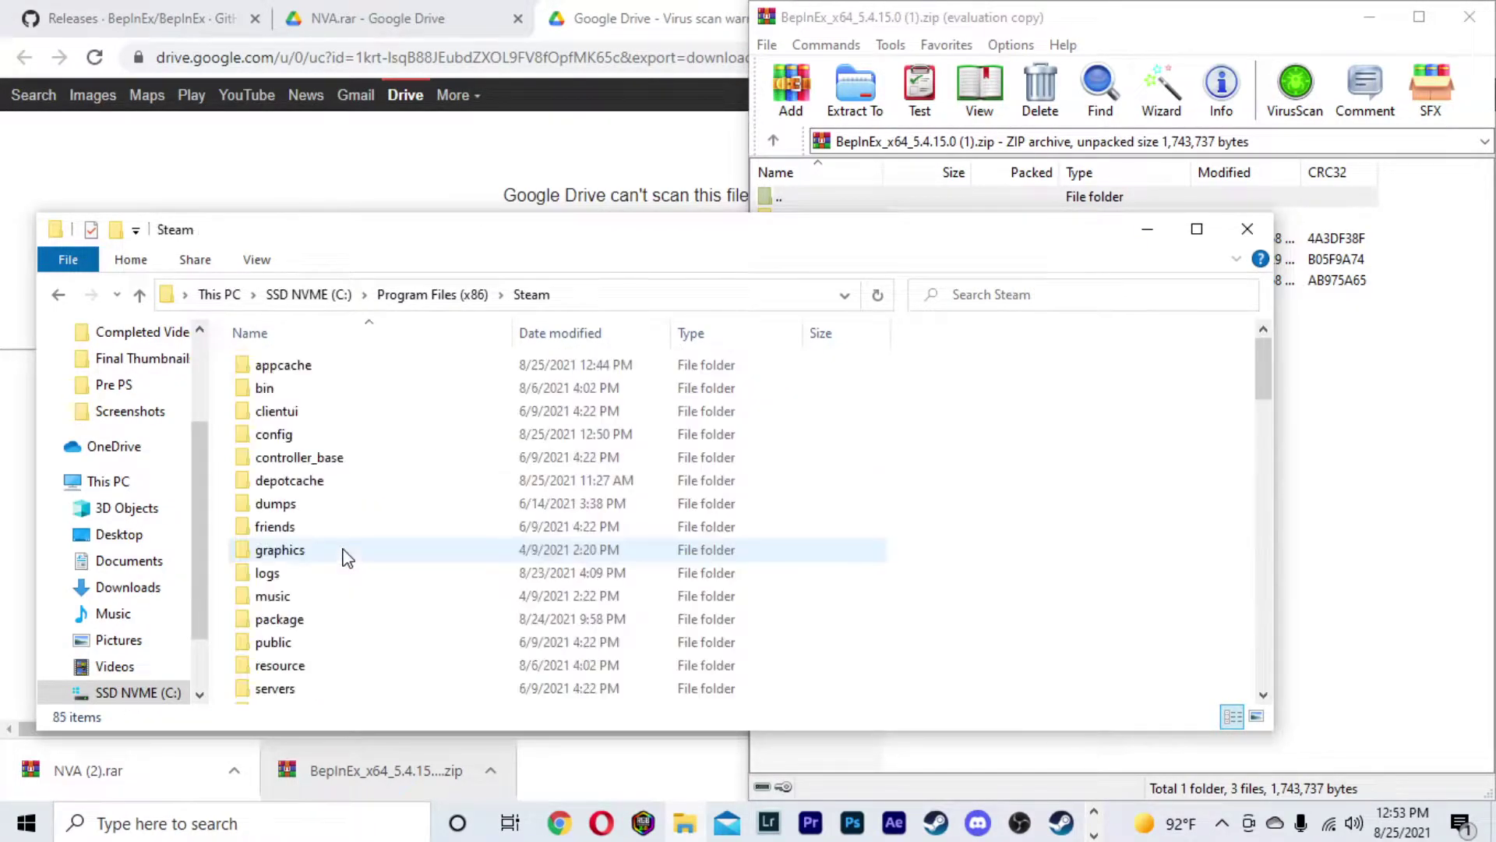
scroll(351, 546, down, 1)
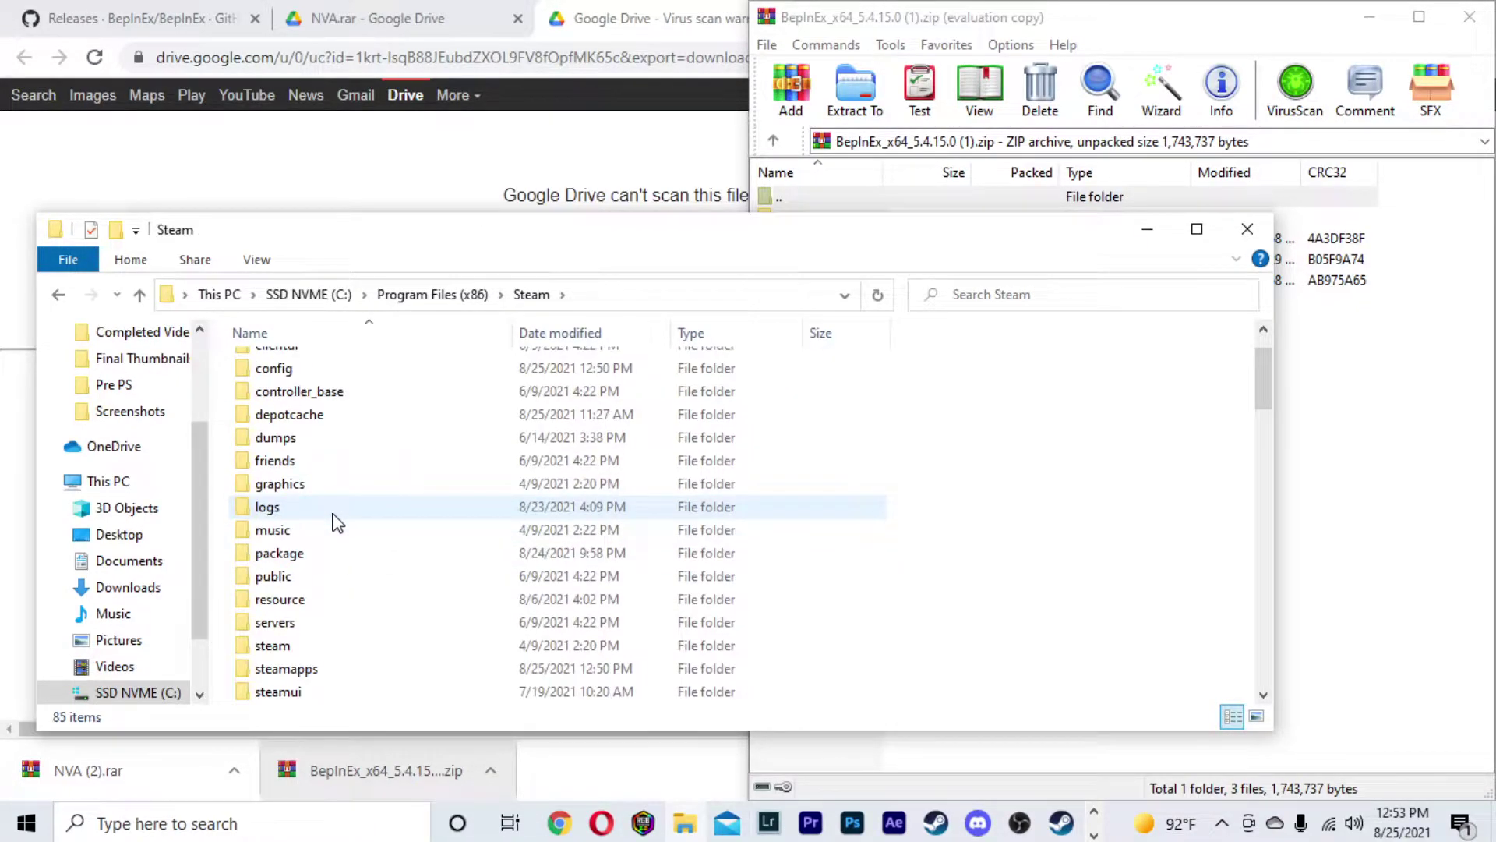
double_click(321, 675)
double_click(293, 366)
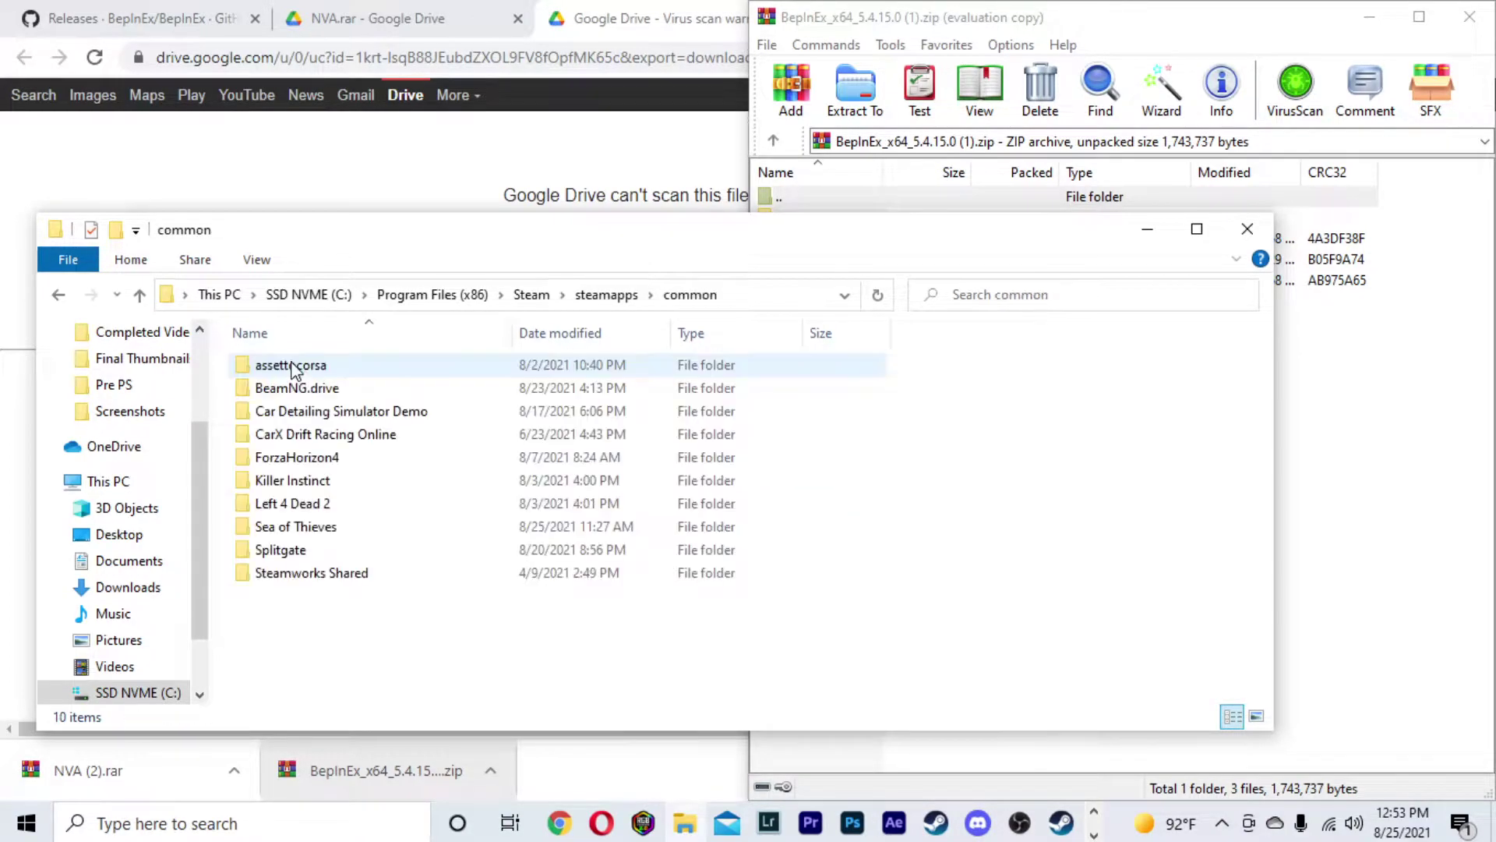
double_click(318, 434)
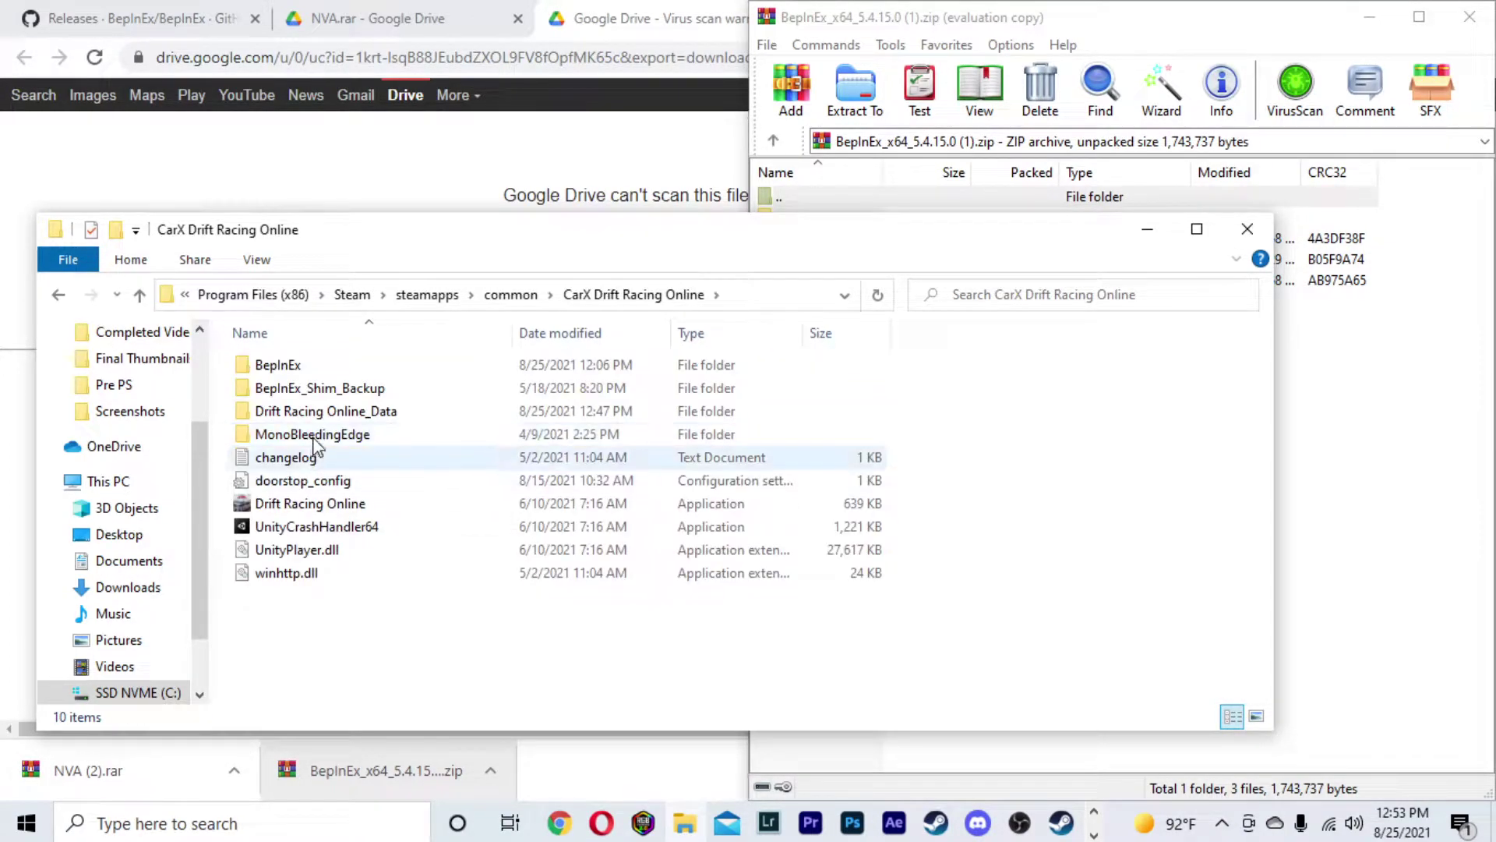
drag(683, 232, 4, 148)
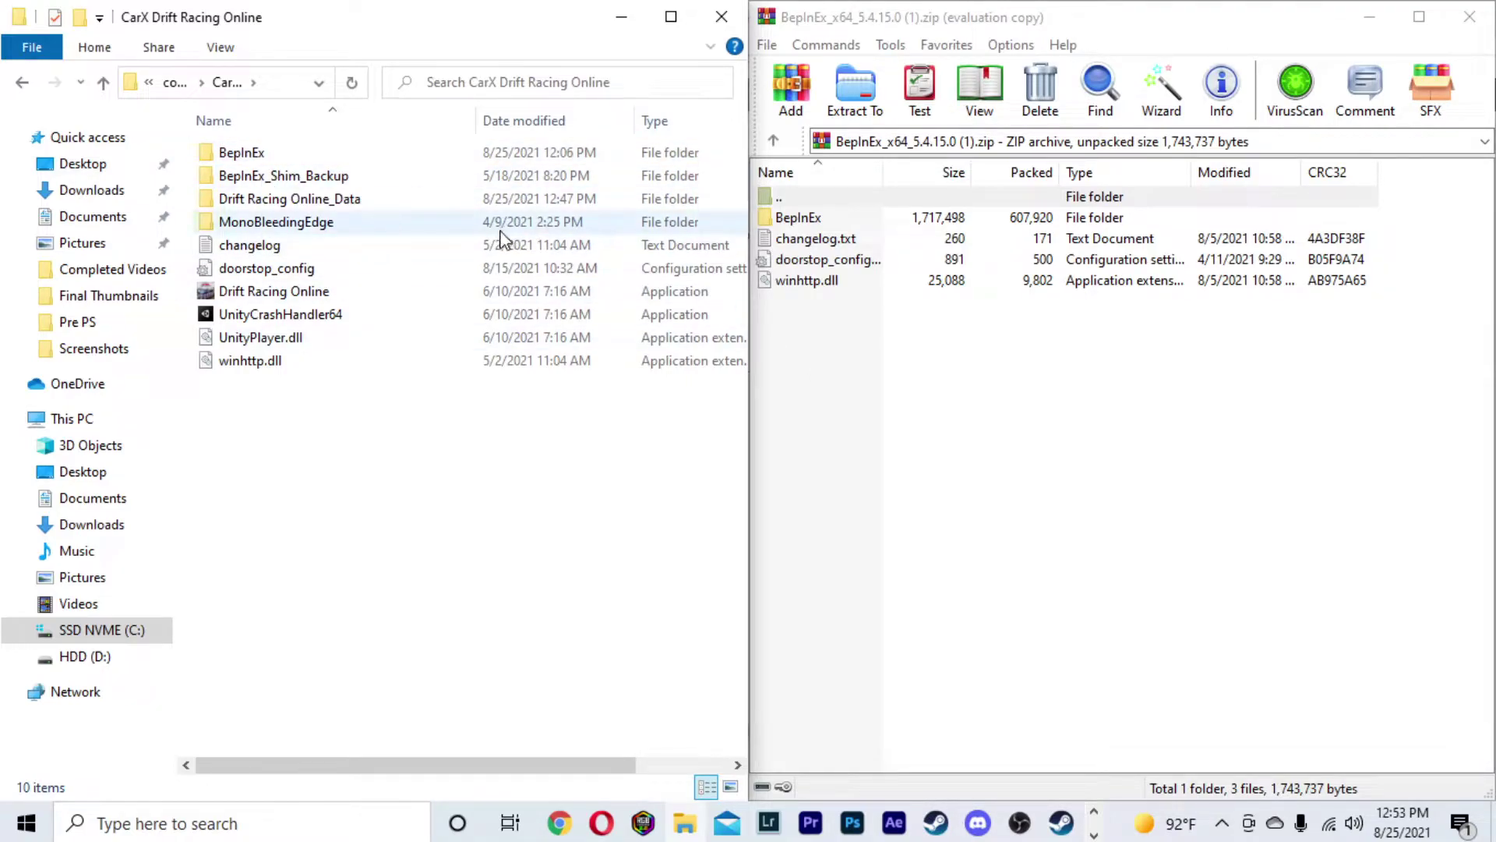
Drag the BepInEx folder, changelog.txt, doorstop_config and winhttp.dll into the game folder.
drag(818, 332, 974, 213)
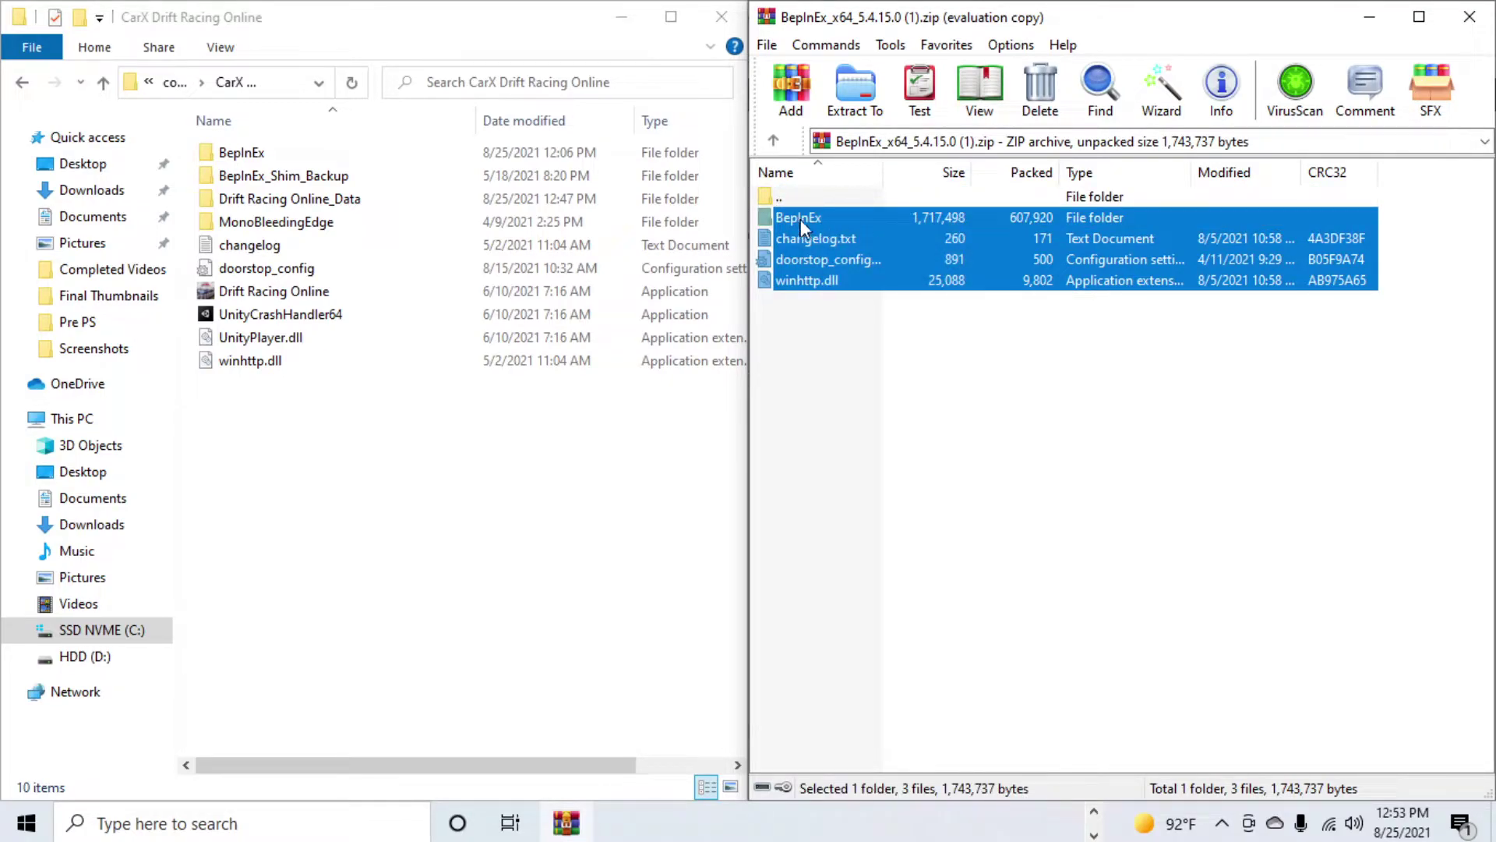
drag(876, 213, 817, 257)
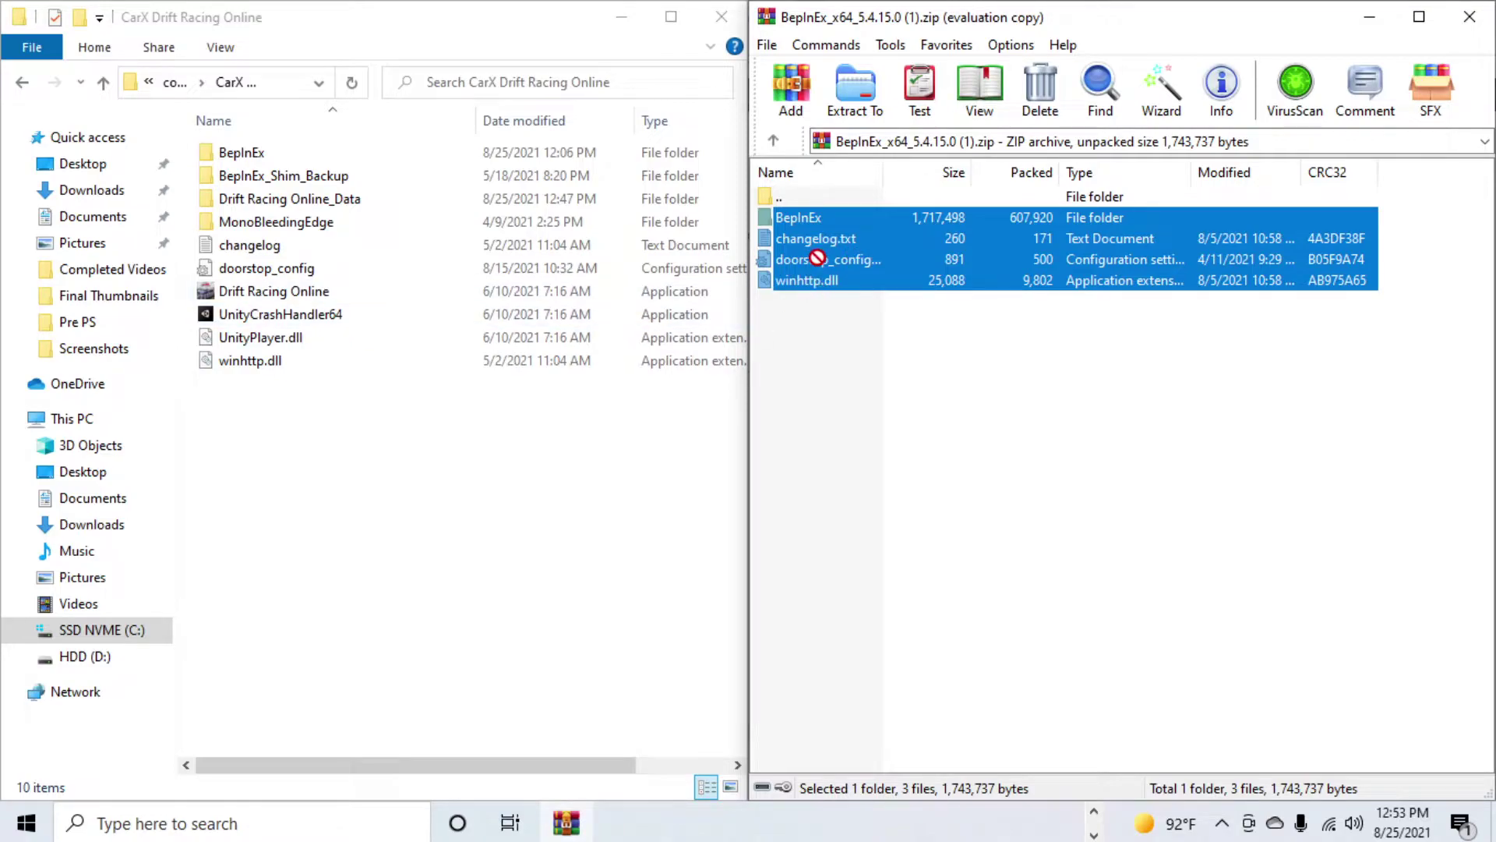
click(891, 379)
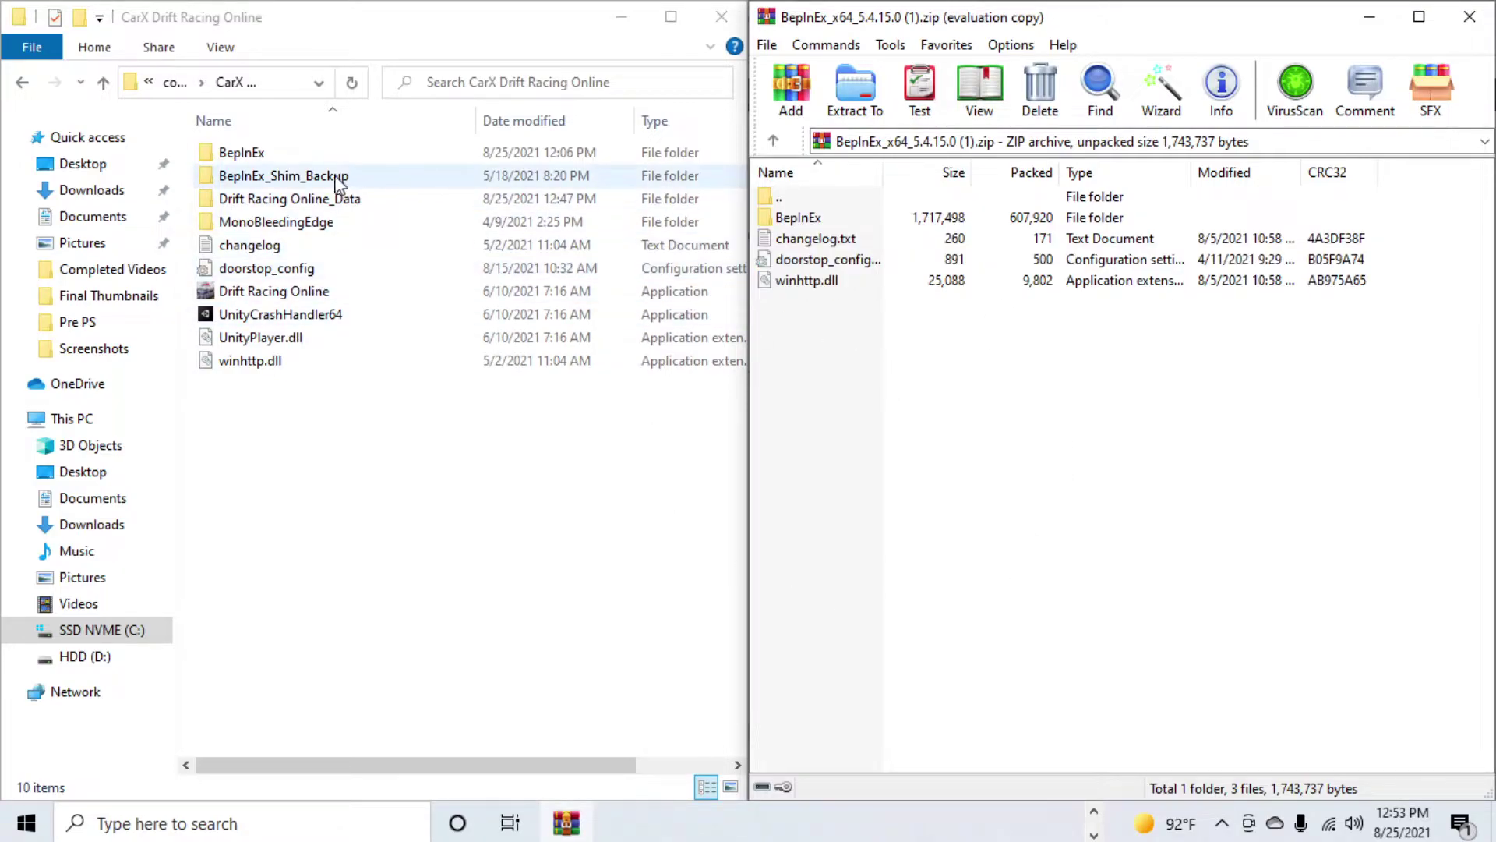
Inside the game's BepInEx folder, create a new folder and start naming it 'plugins'.
double_click(288, 154)
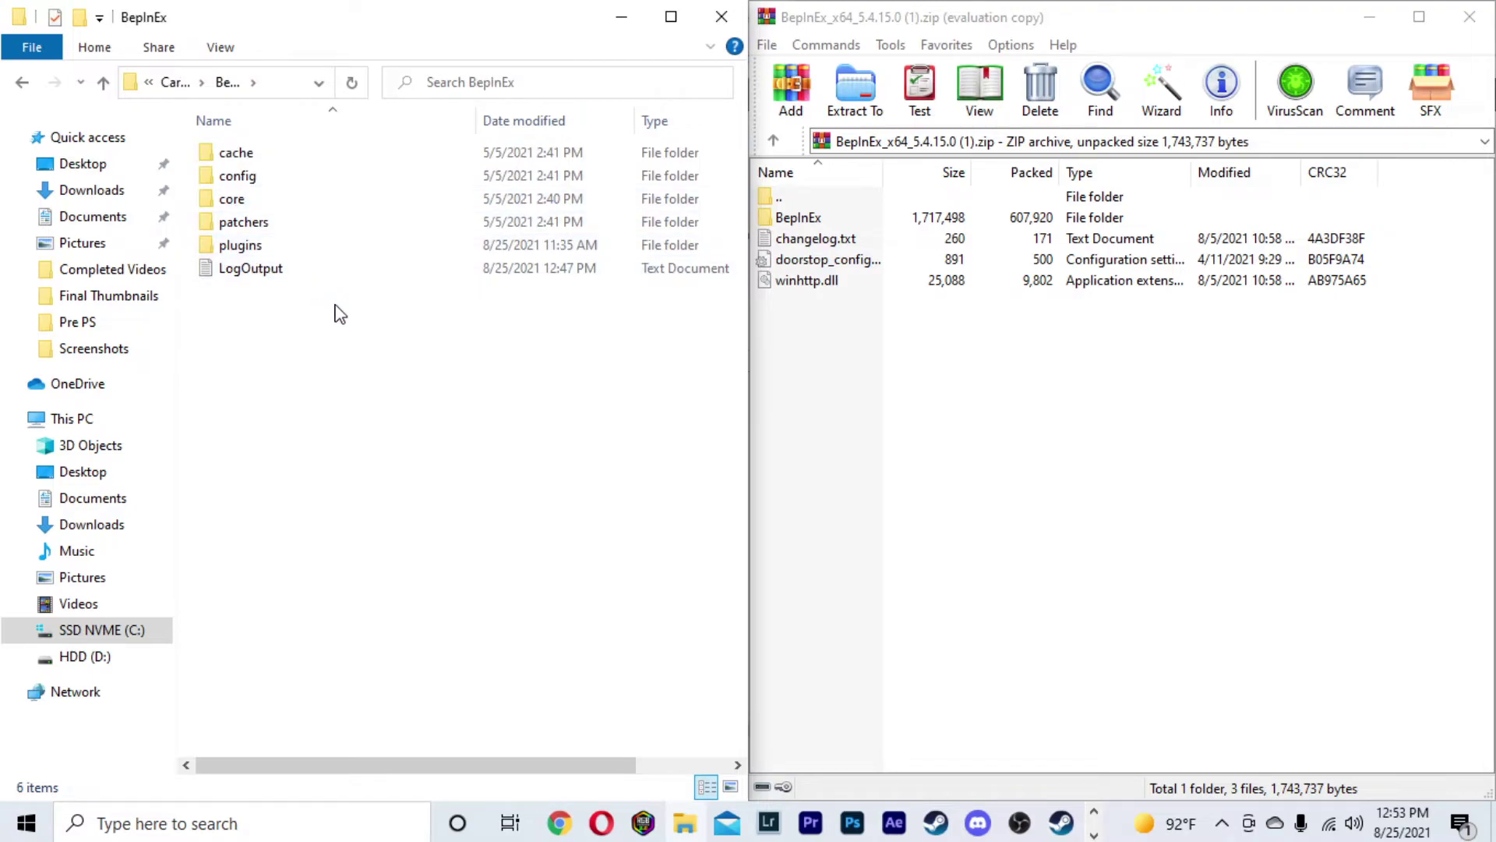
right_click(308, 369)
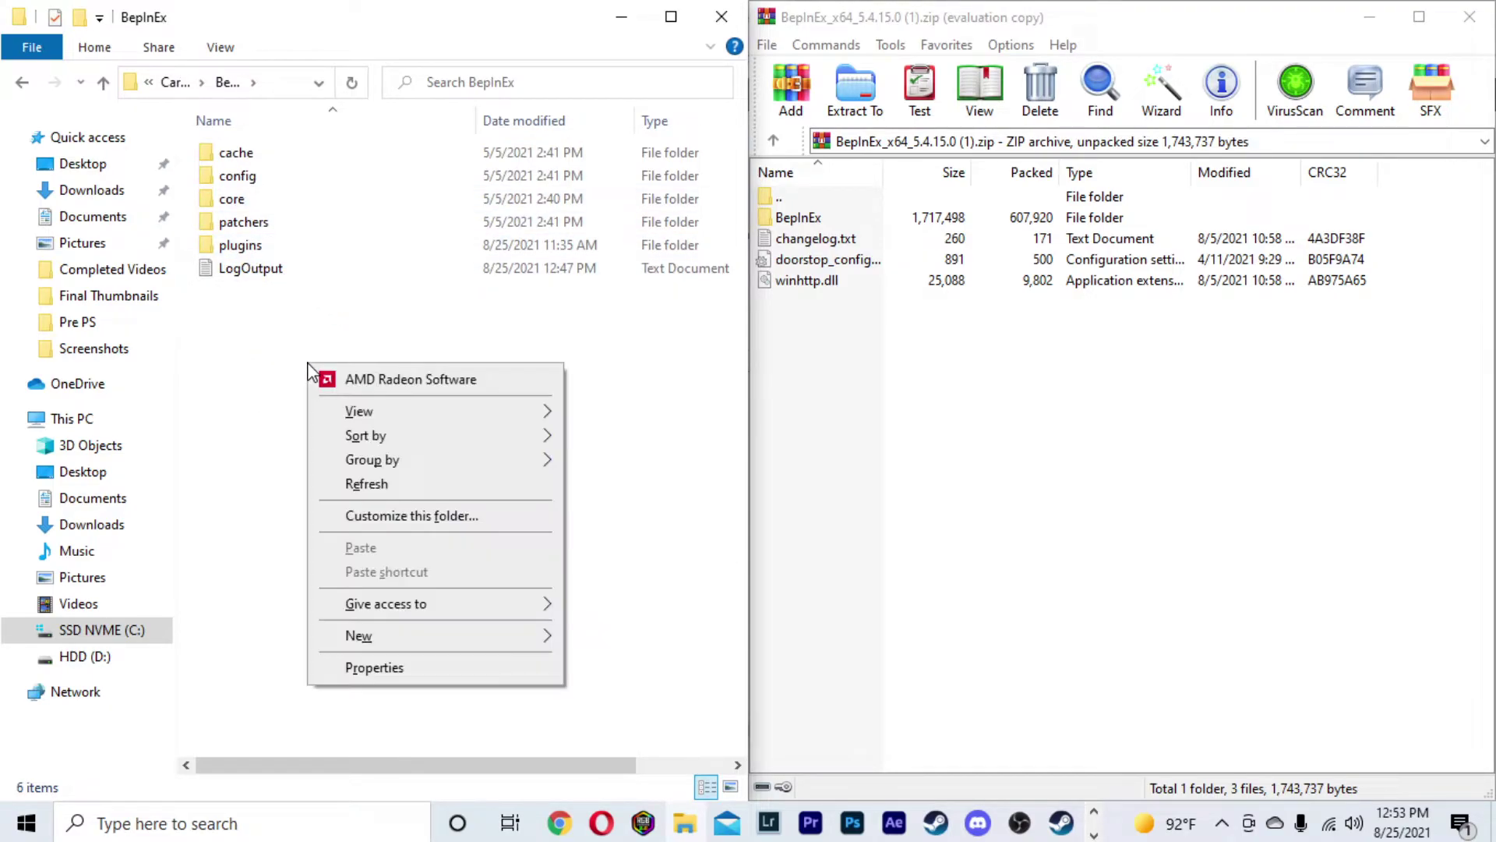
mouse_move(367, 634)
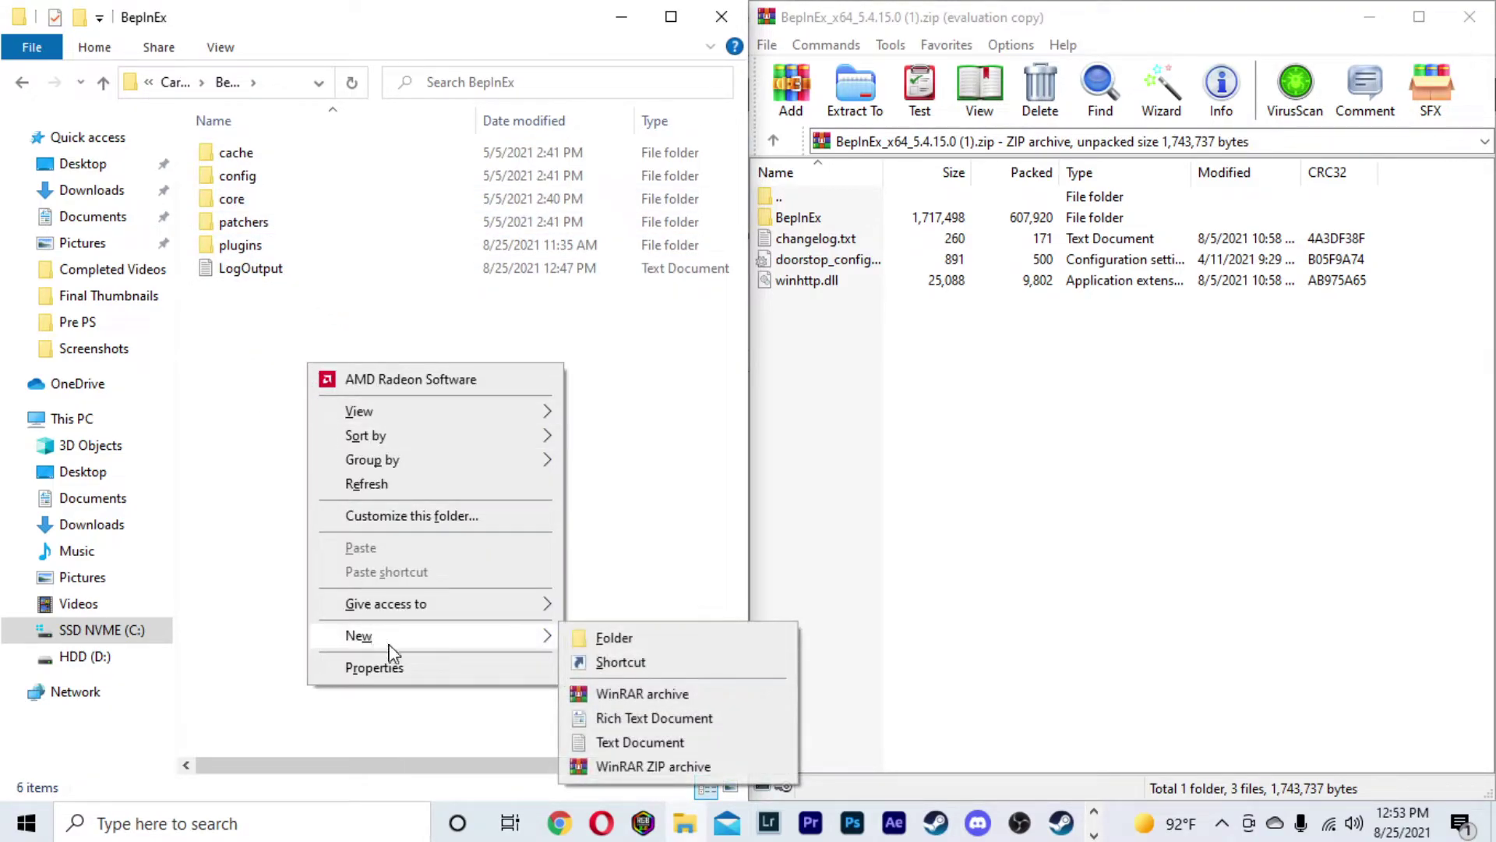
click(637, 647)
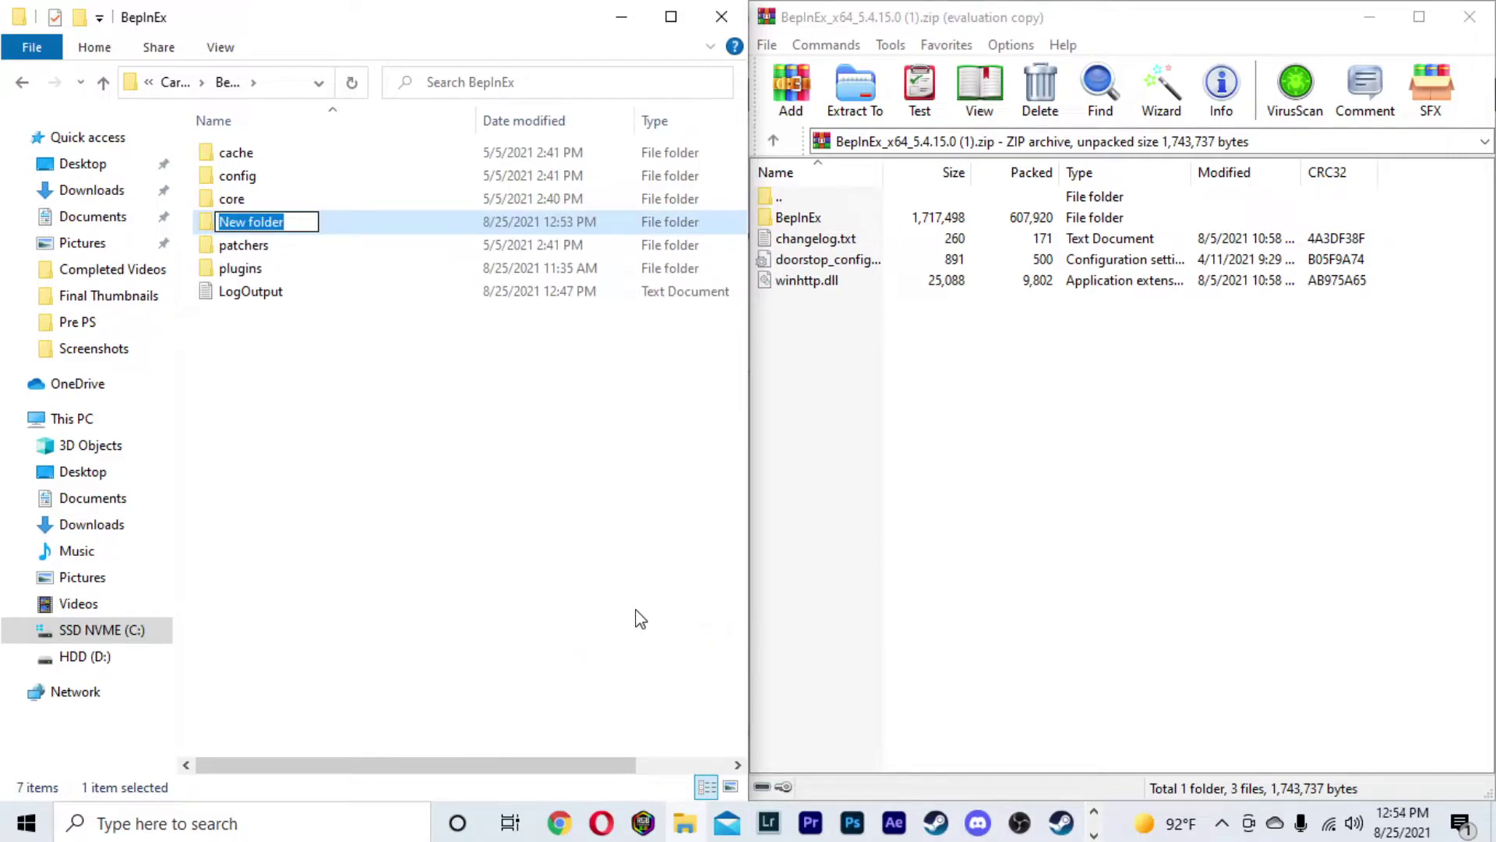
text(plugins)
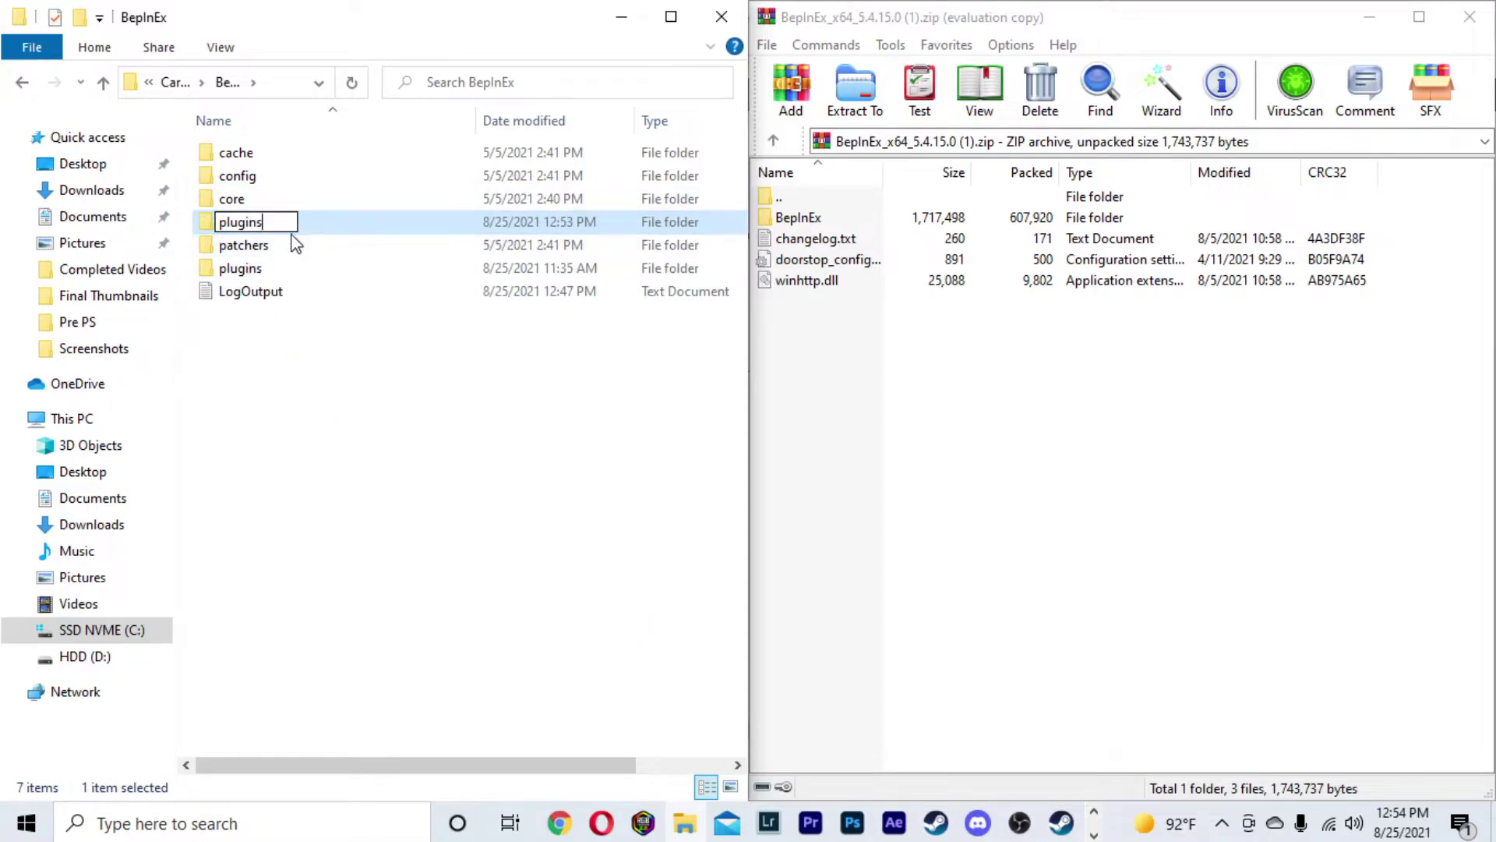
key(BackSpace)
key(BackSpace)
key(BackSpace)
key(BackSpace)
key(BackSpace)
key(BackSpace)
key(BackSpace)
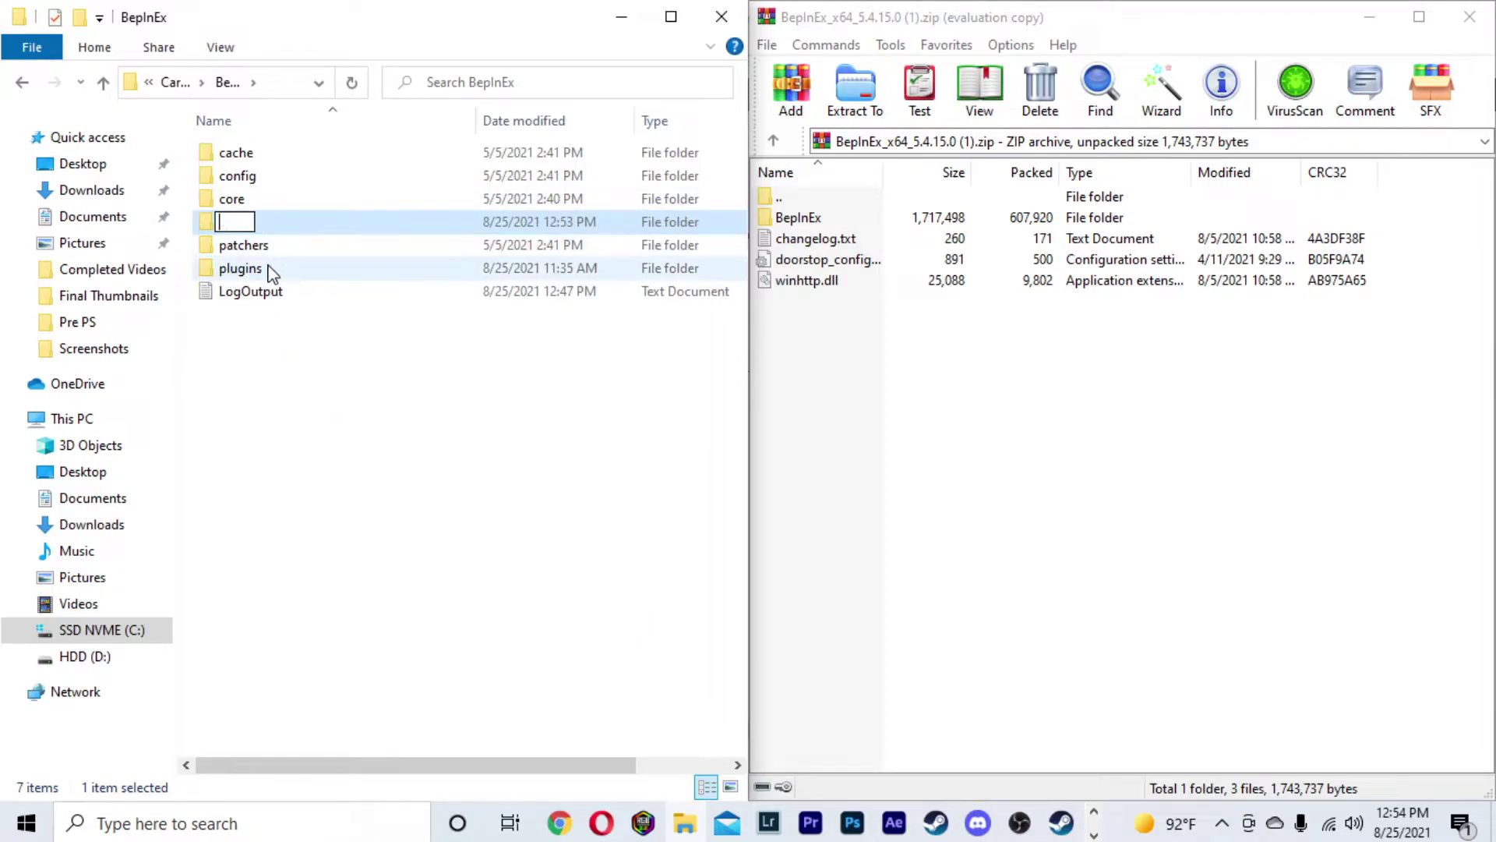
click(302, 396)
Delete the unneeded new folder and select the existing plugins folder instead.
right_click(294, 230)
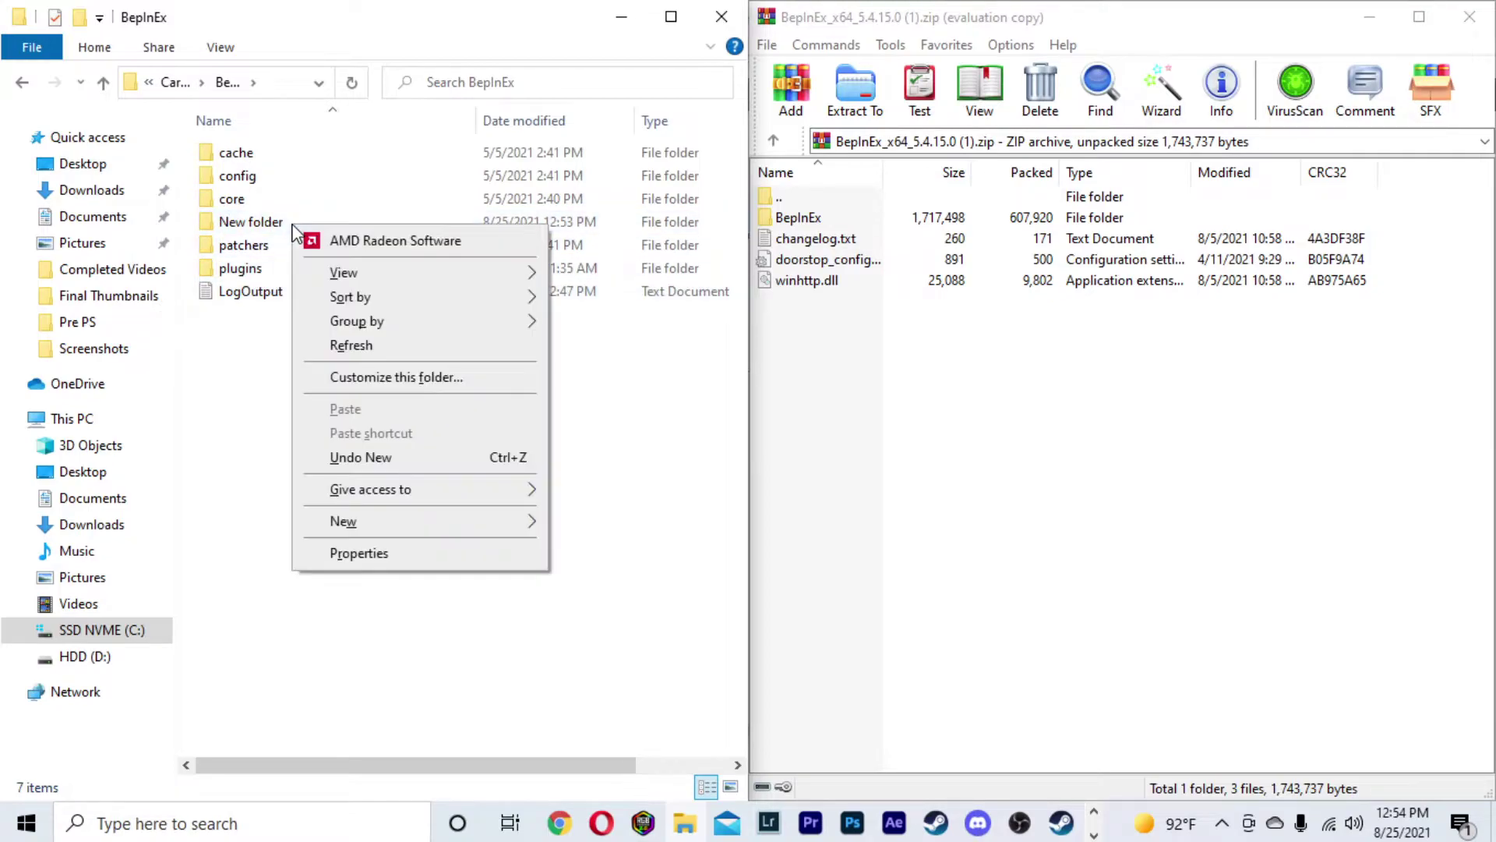
right_click(274, 227)
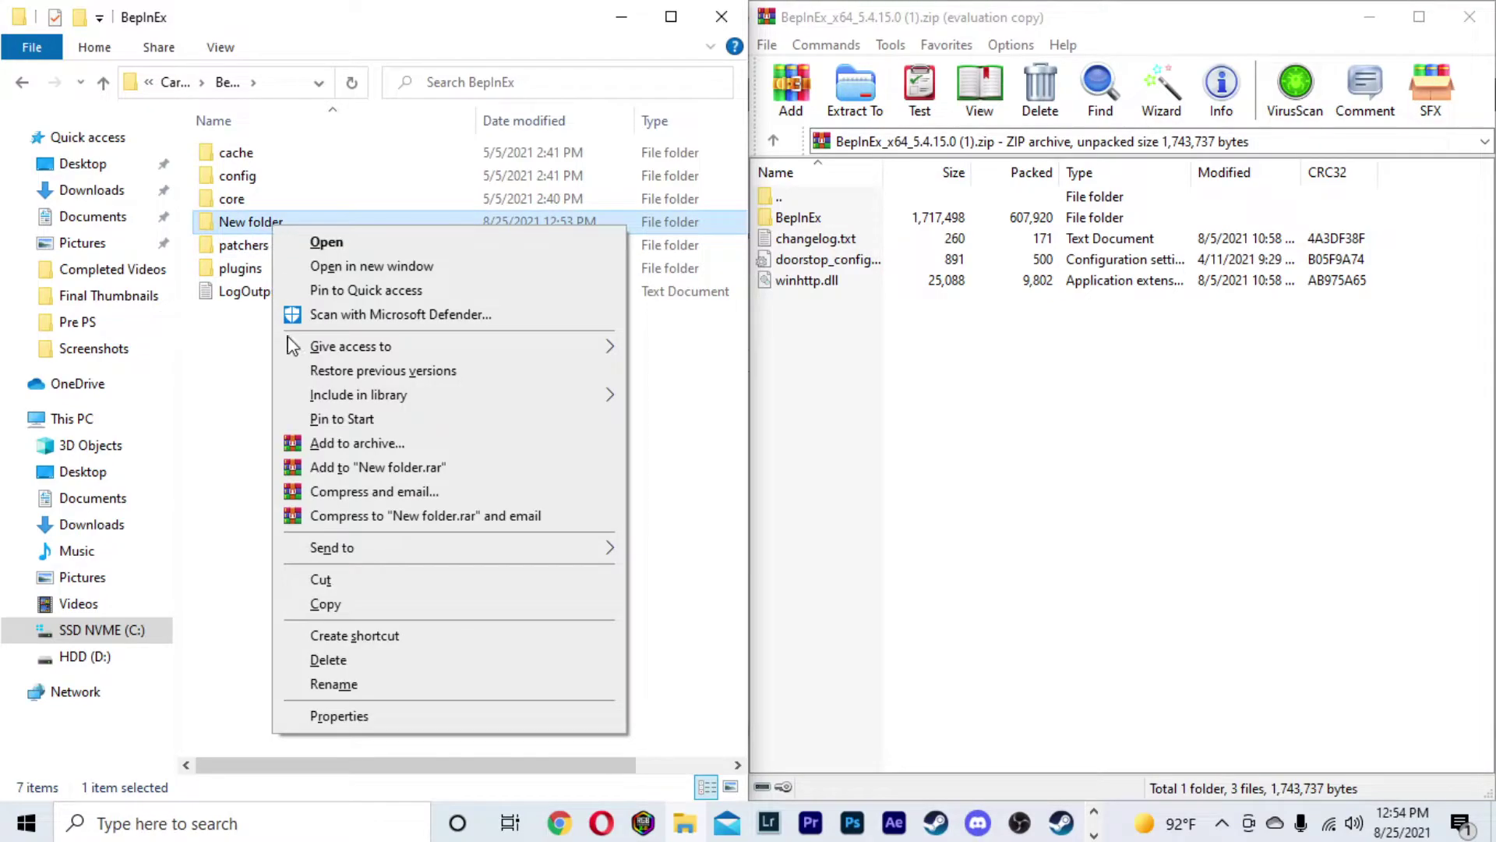
click(345, 660)
click(304, 248)
Open plugins, close the BepInEx archive, and open NVA (2).rar snapped beside it.
double_click(269, 247)
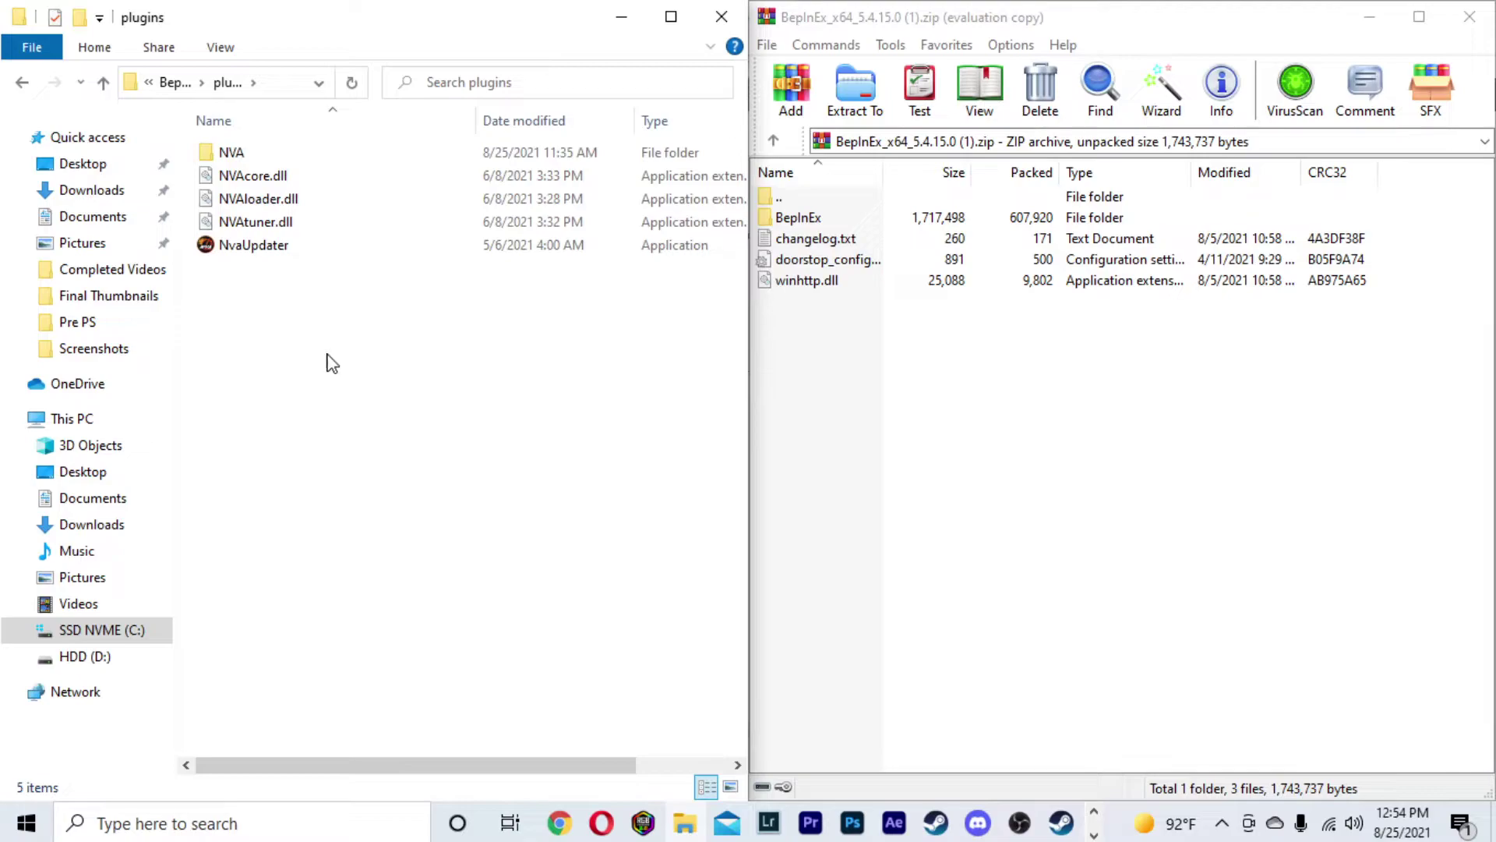
click(1479, 24)
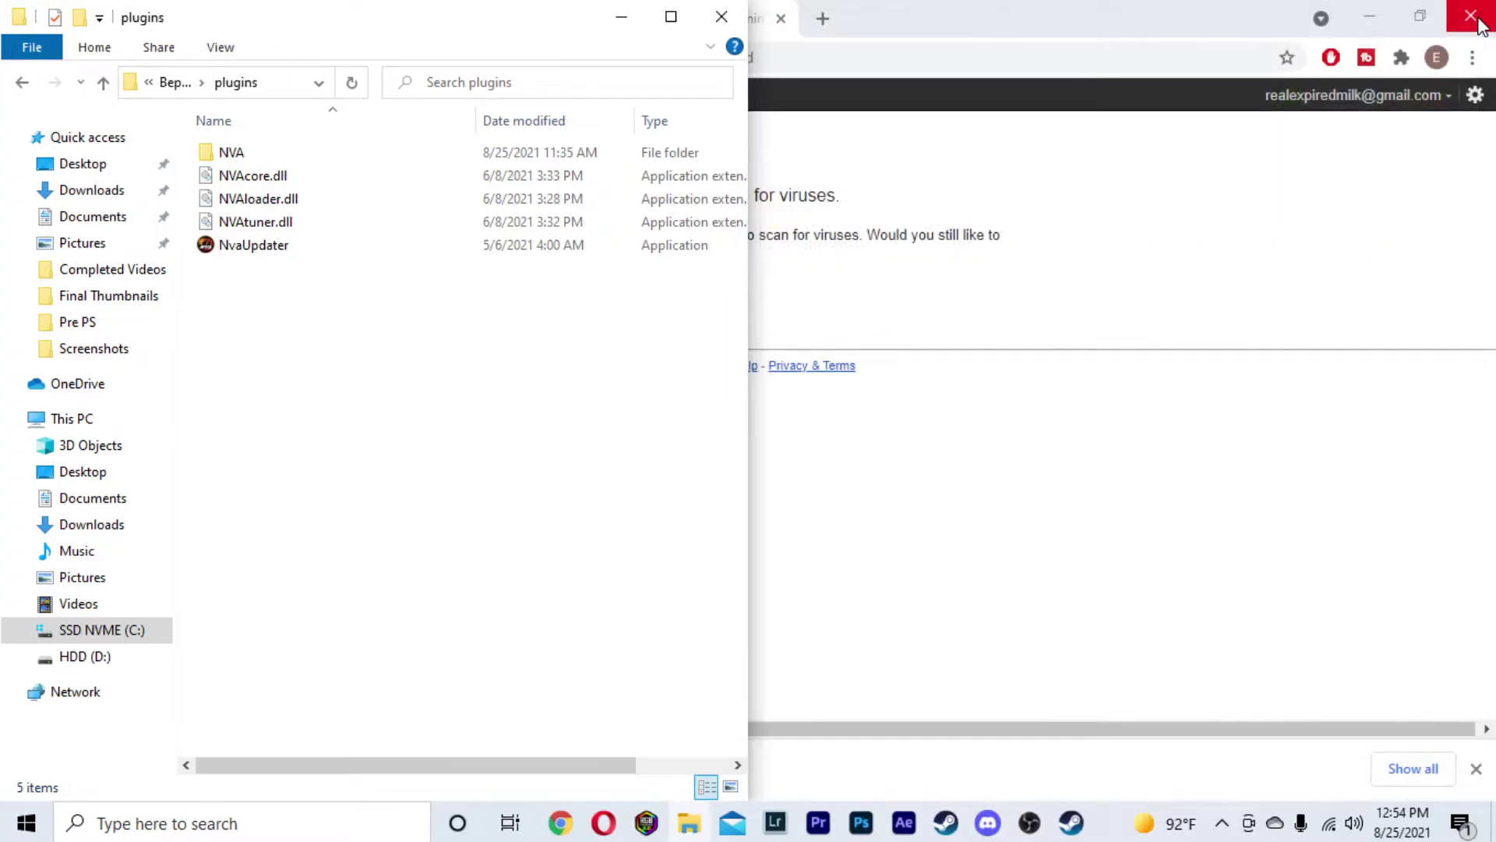
click(1013, 35)
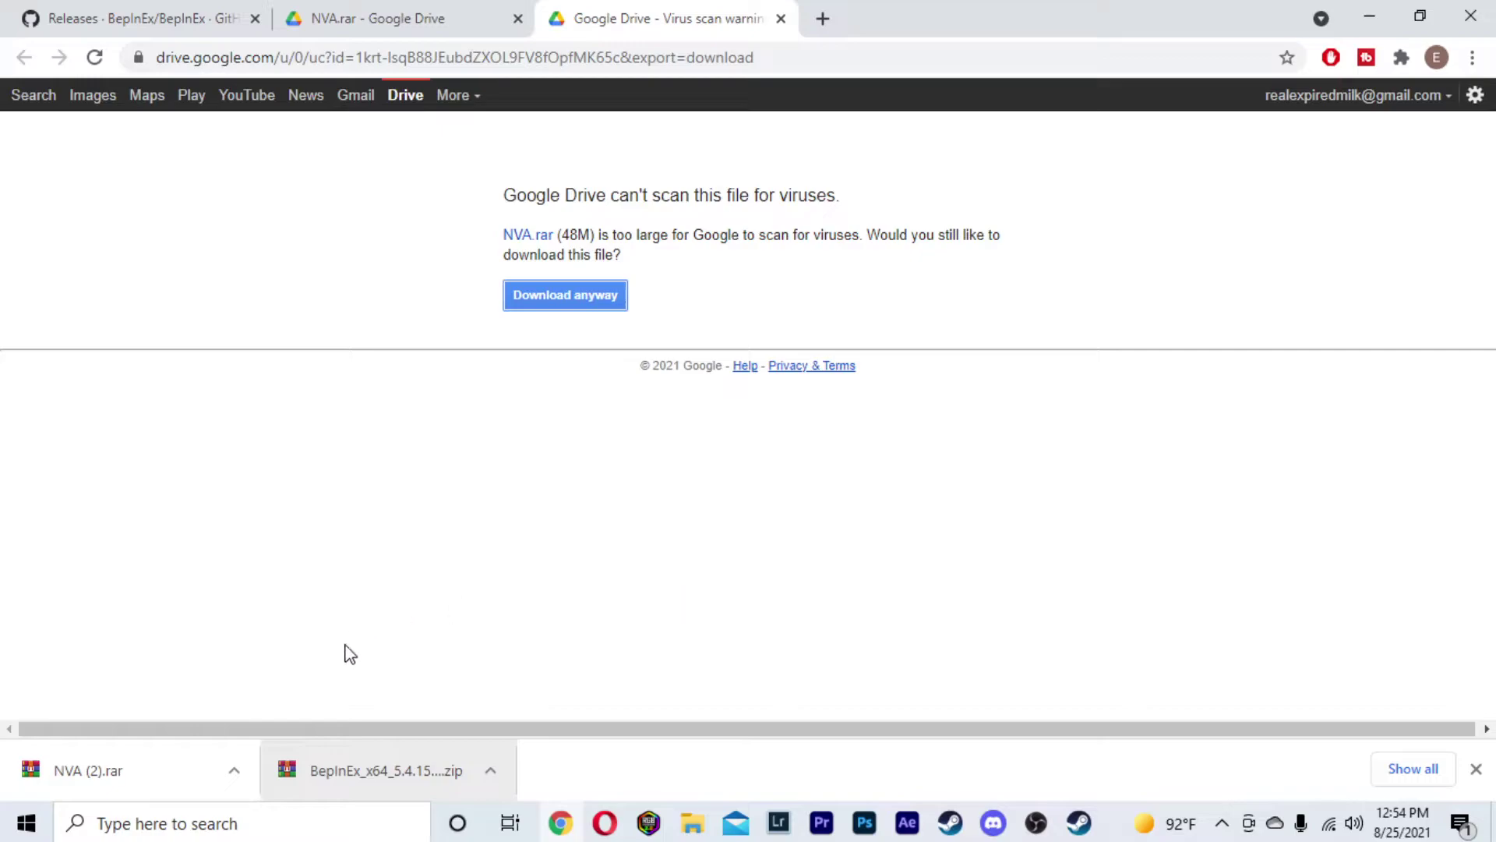
click(149, 780)
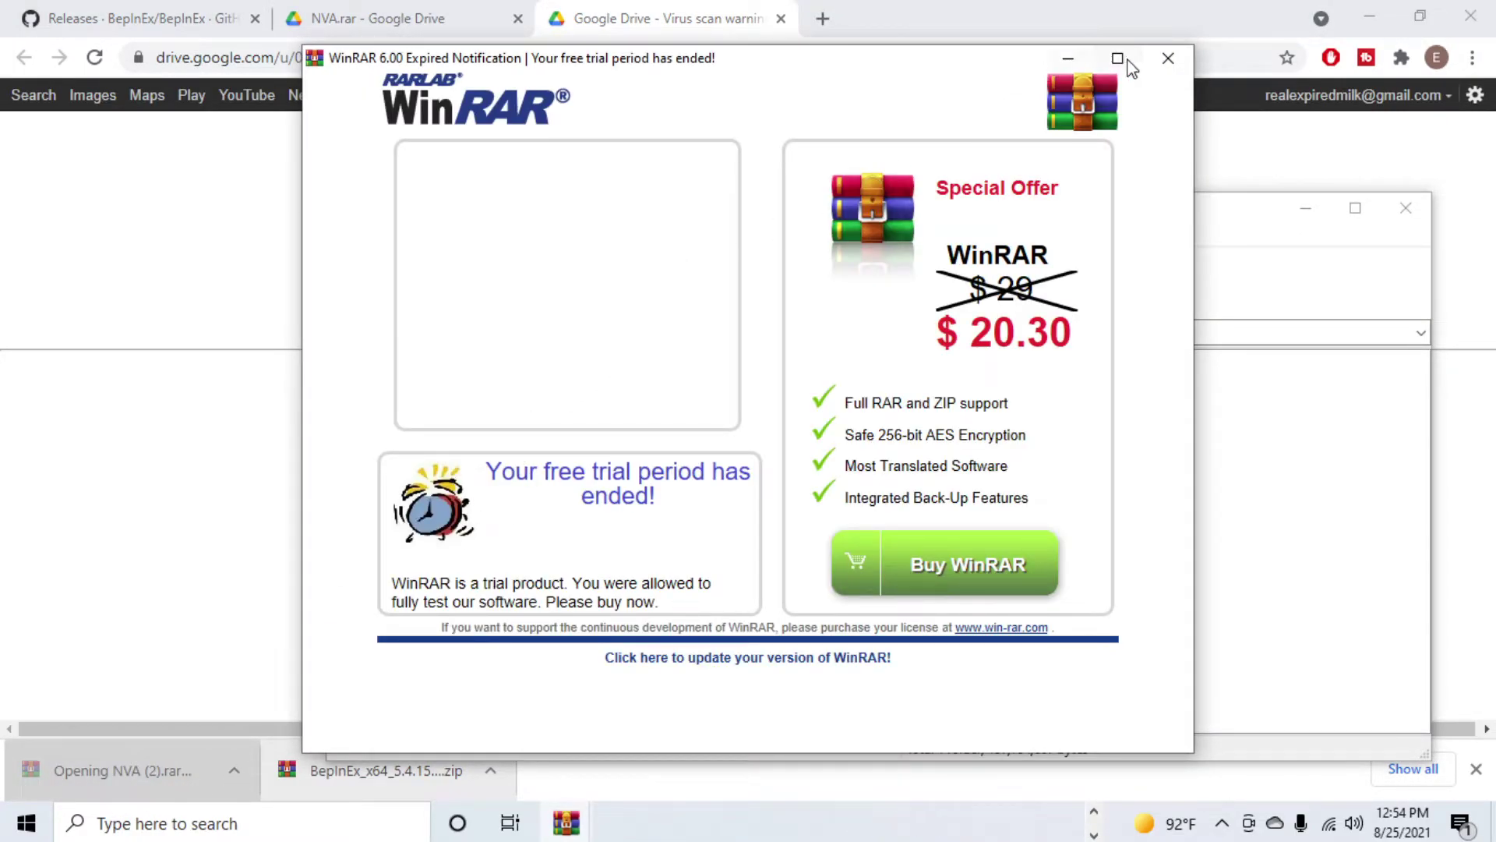
click(1169, 59)
drag(753, 215, 1495, 155)
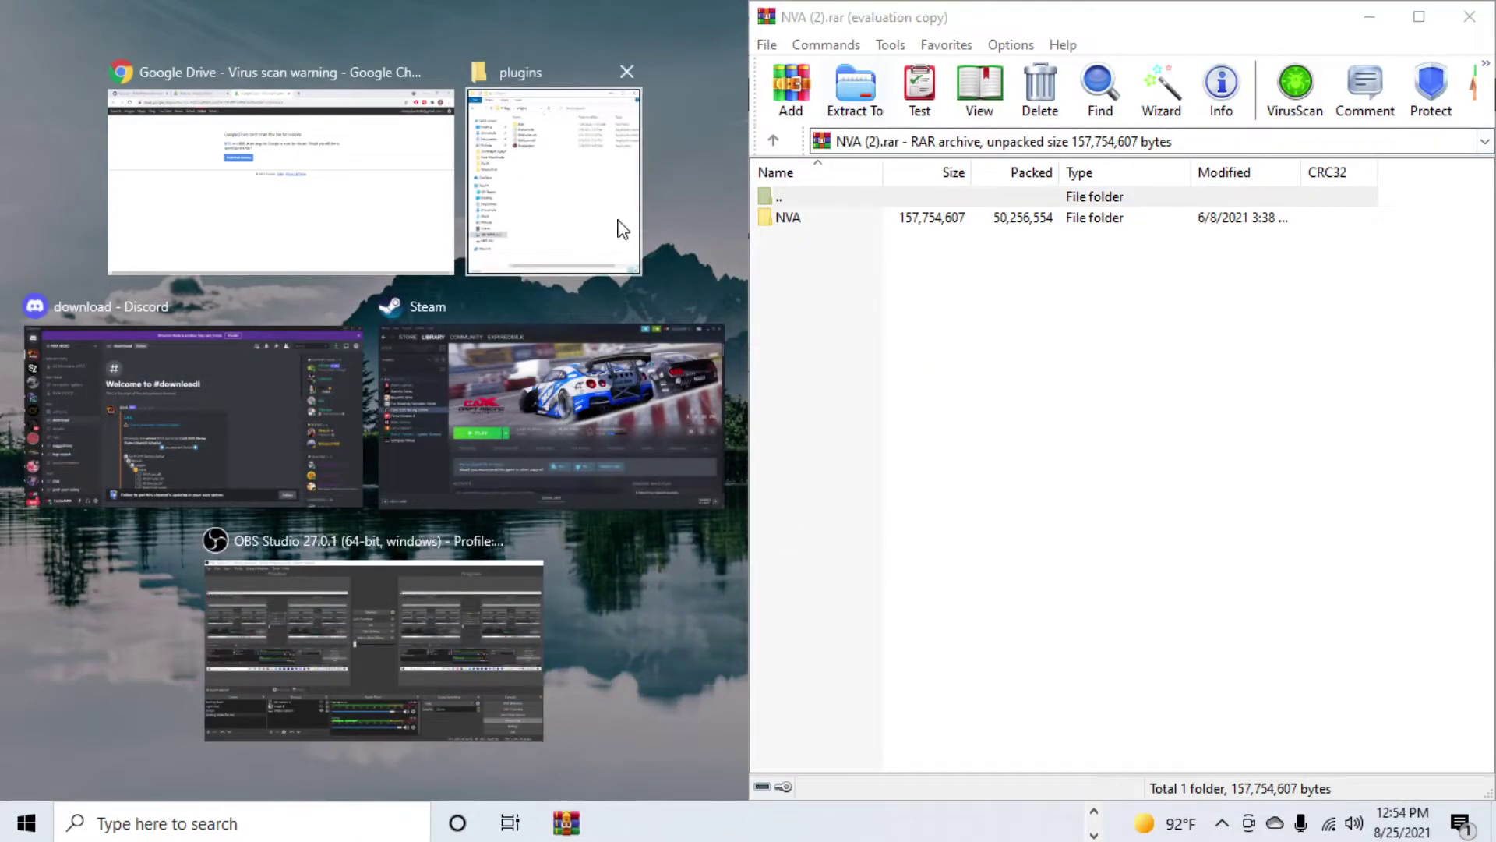
click(622, 229)
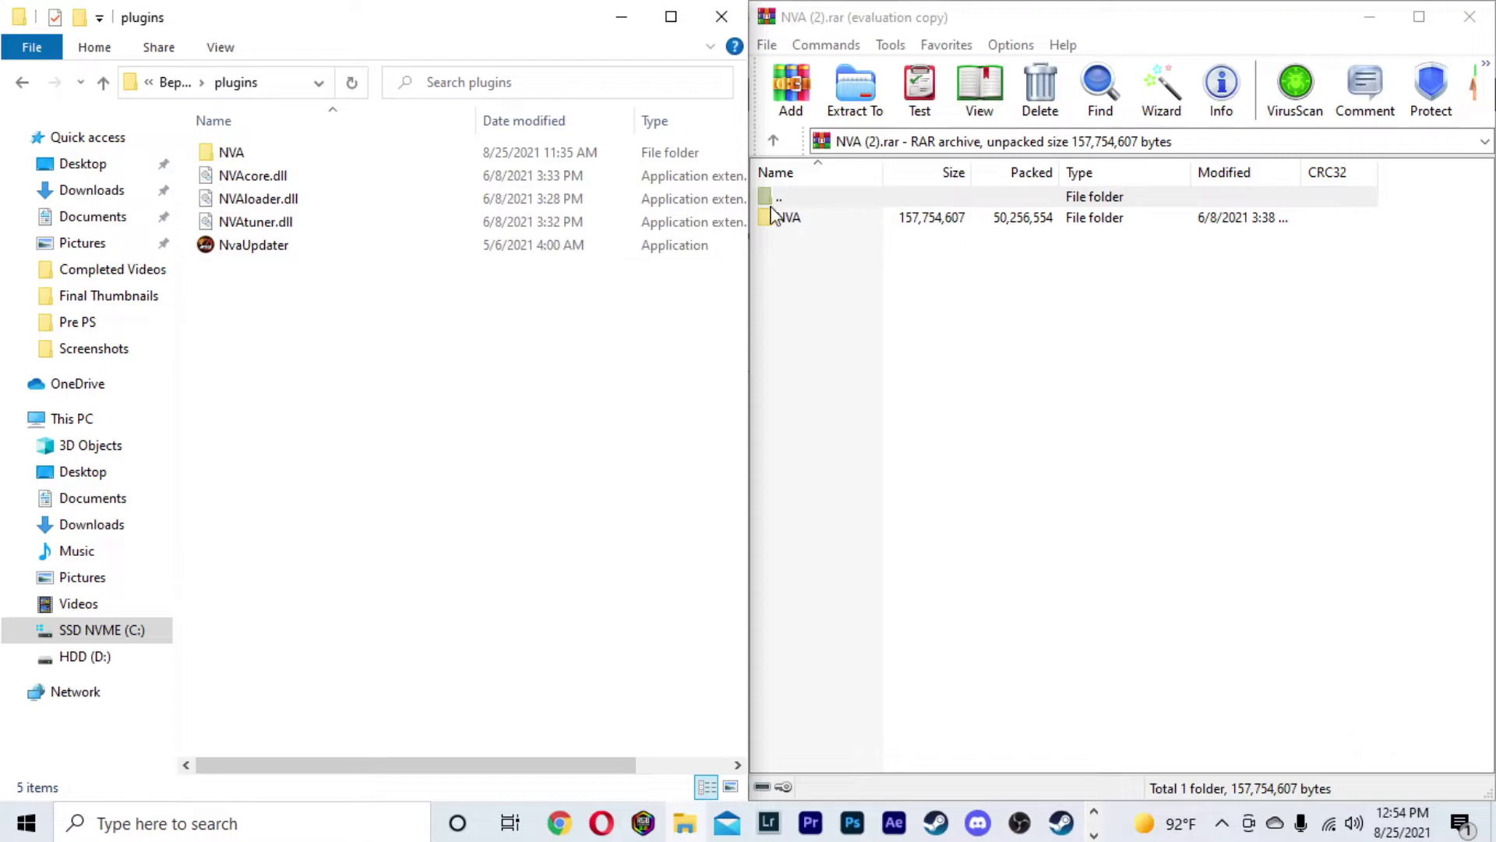
Copy the four files from the archive's NVA folder into plugins, then close WinRAR.
double_click(811, 222)
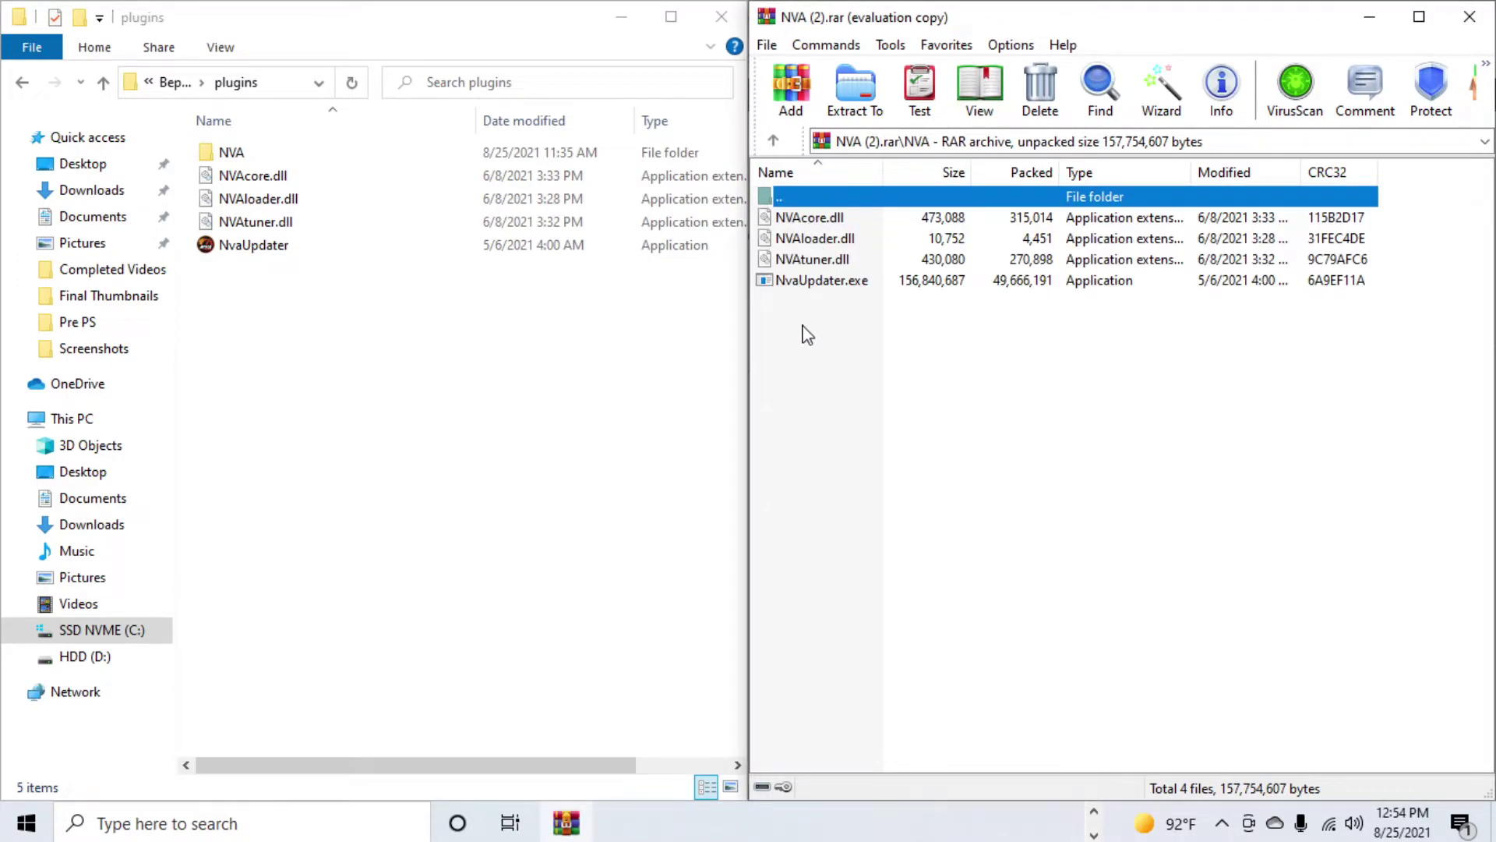
drag(810, 355, 268, 203)
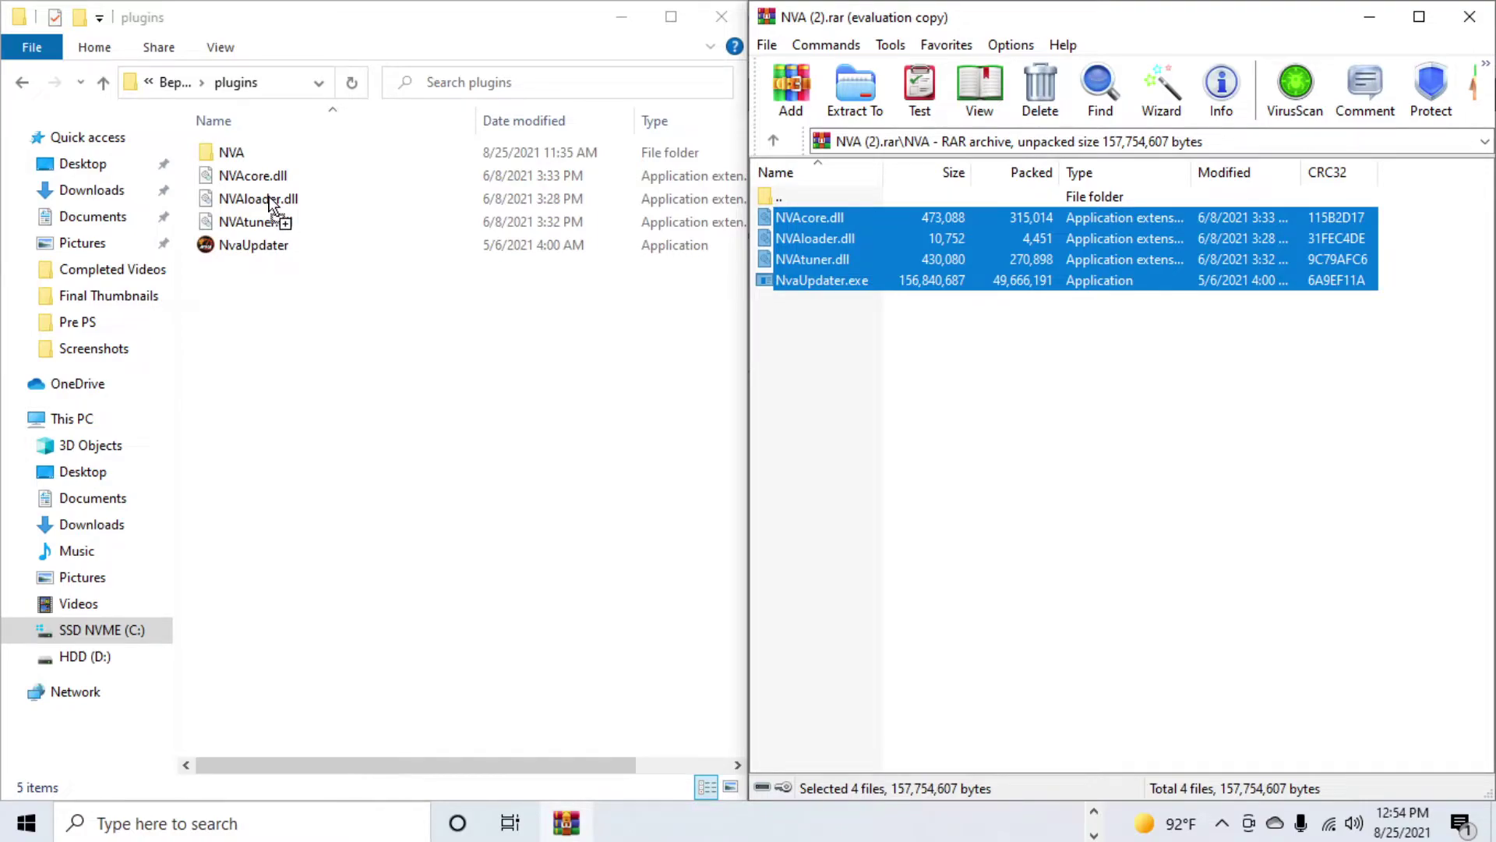
click(882, 370)
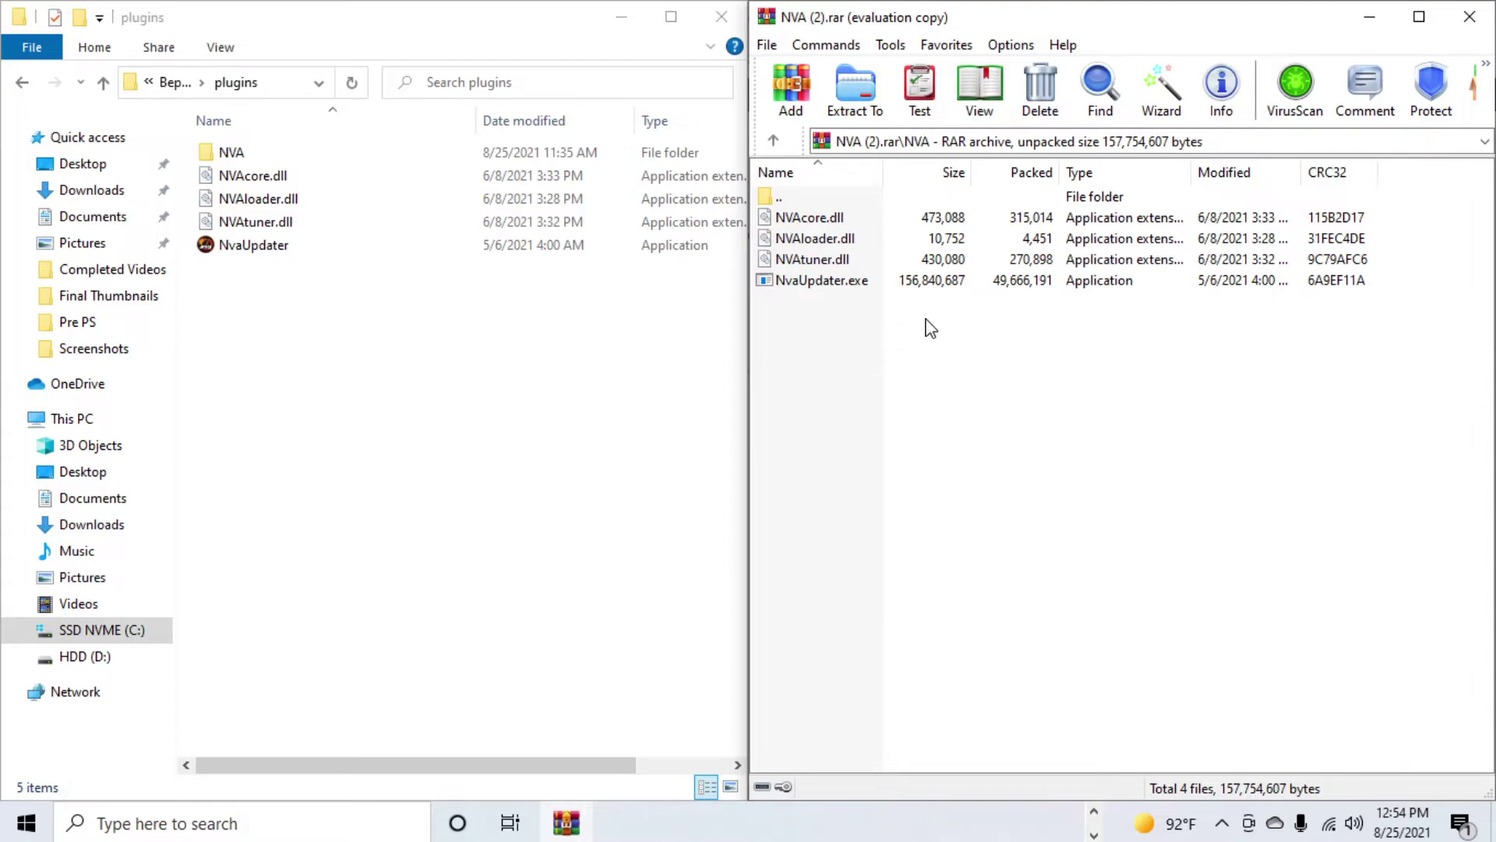
click(1472, 17)
Close Explorer and Chrome, play CarX Drift Racing Online from Steam, and press Insert for the NVA menu.
click(723, 15)
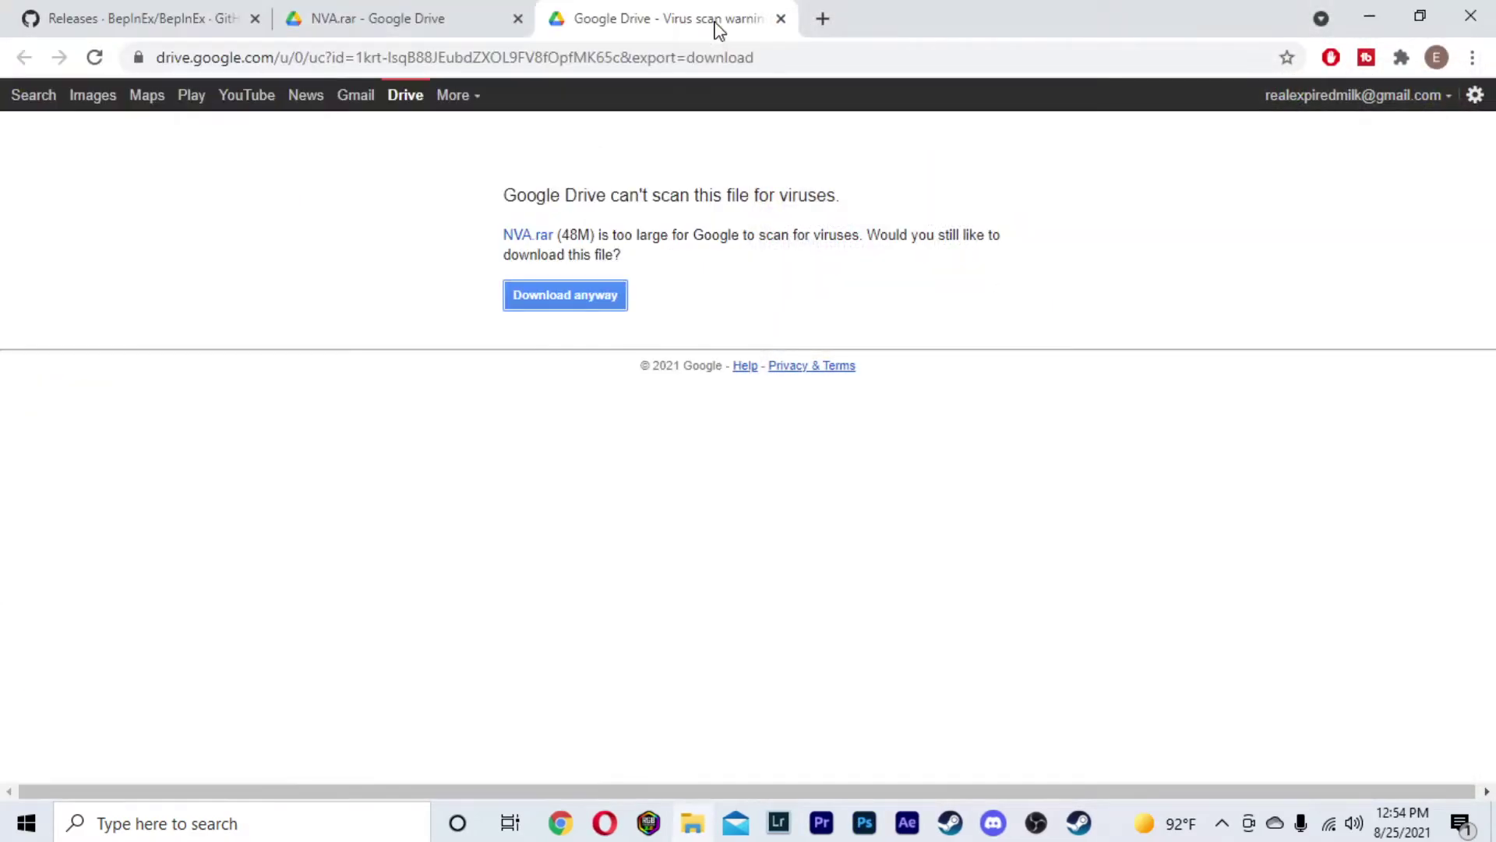
click(1470, 16)
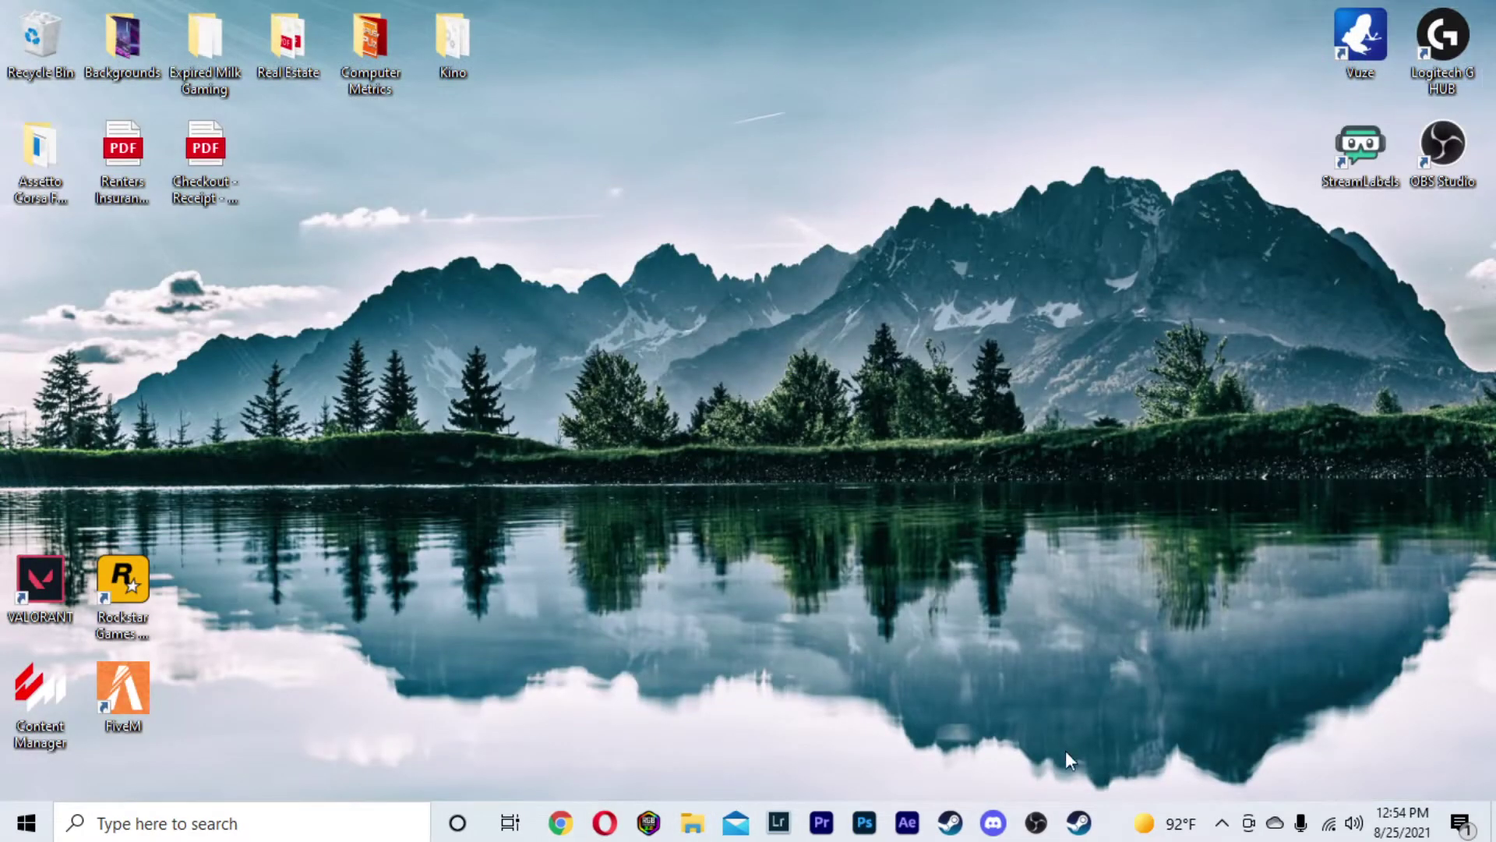
click(1079, 824)
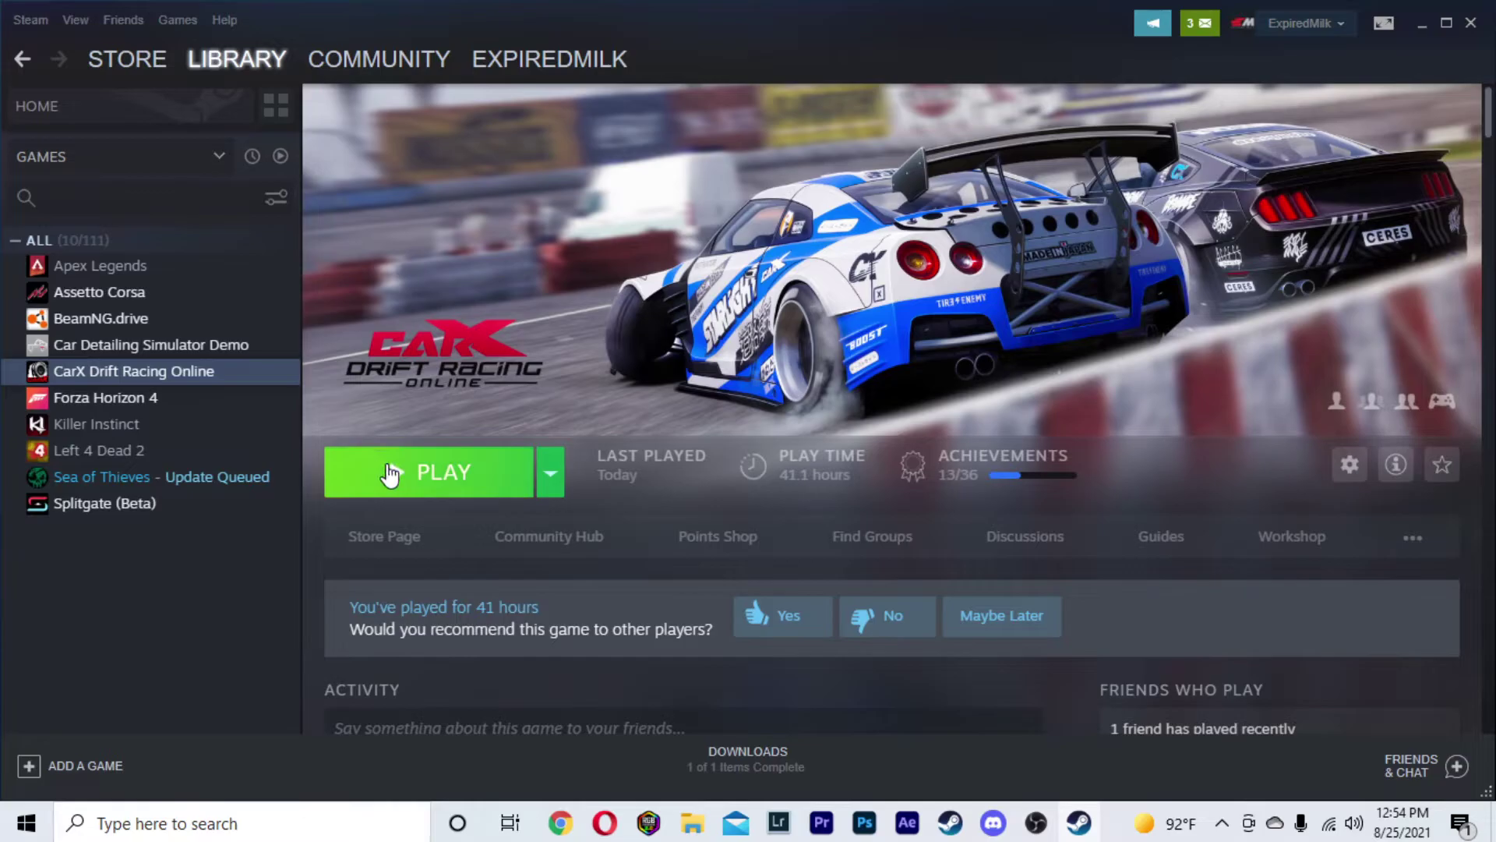
click(390, 474)
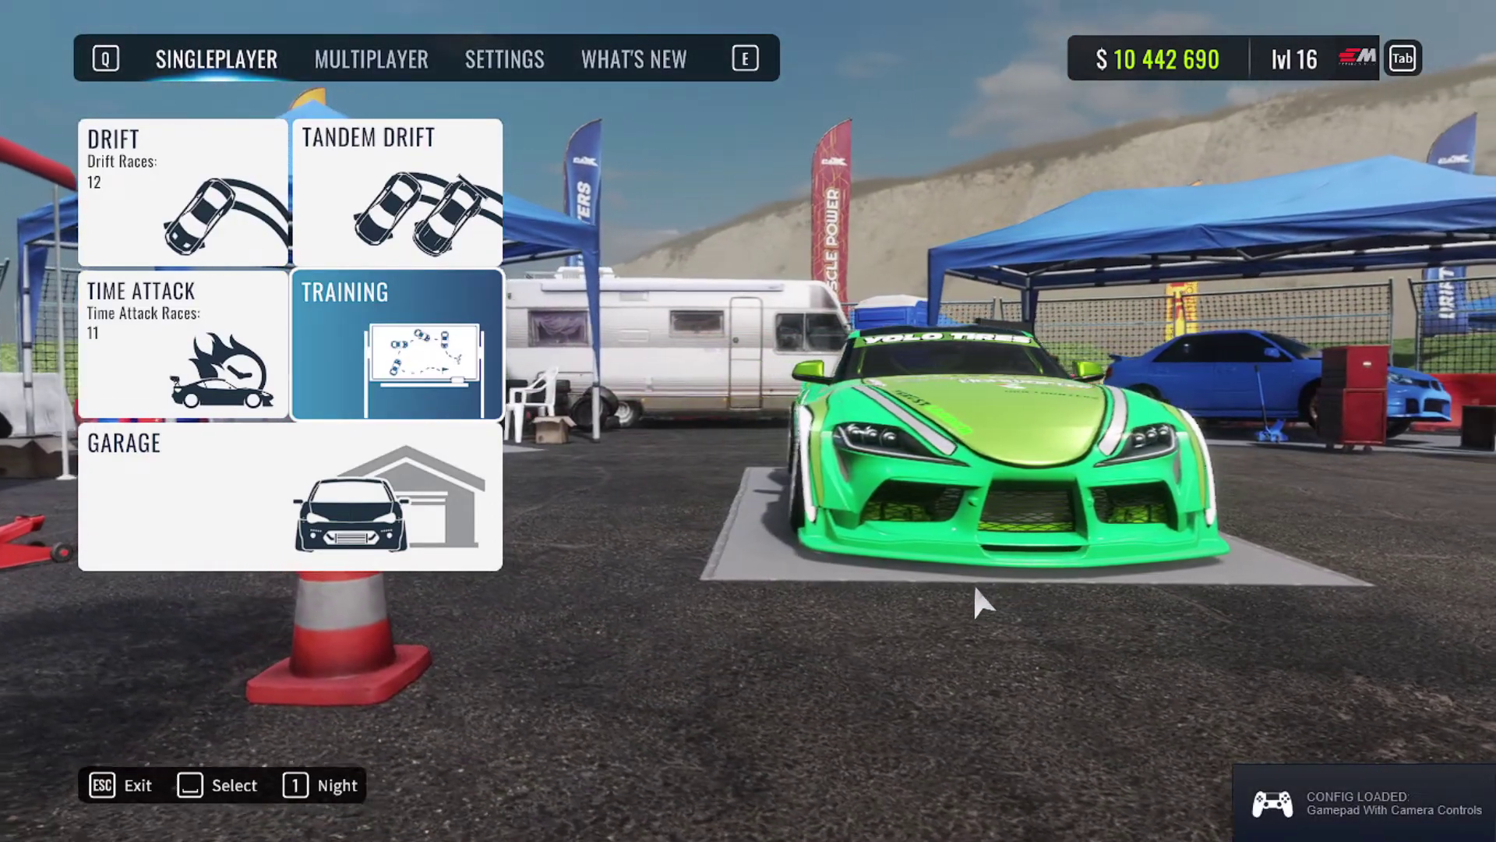
key(Insert)
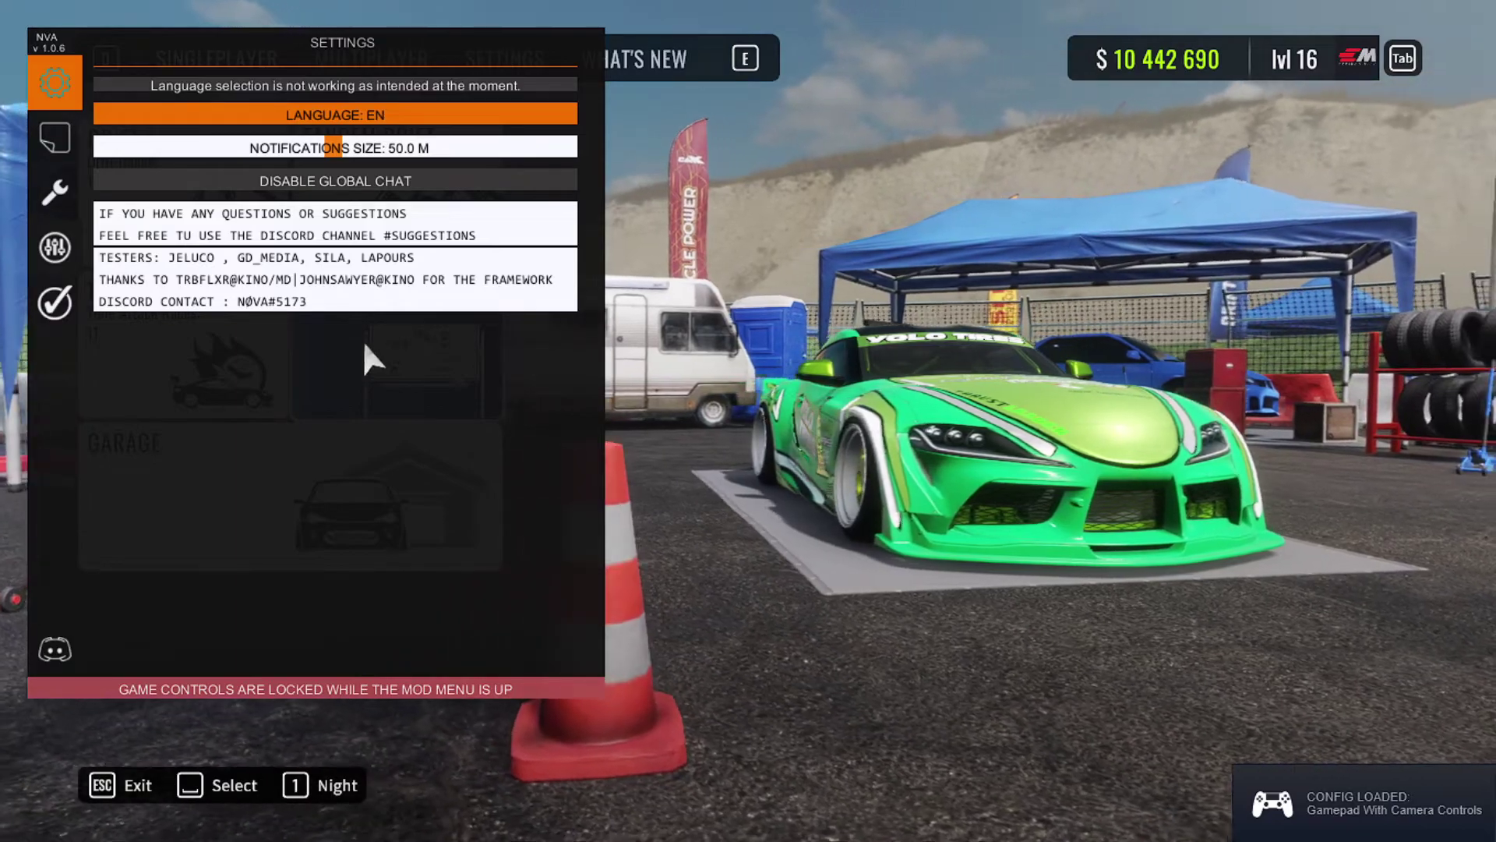